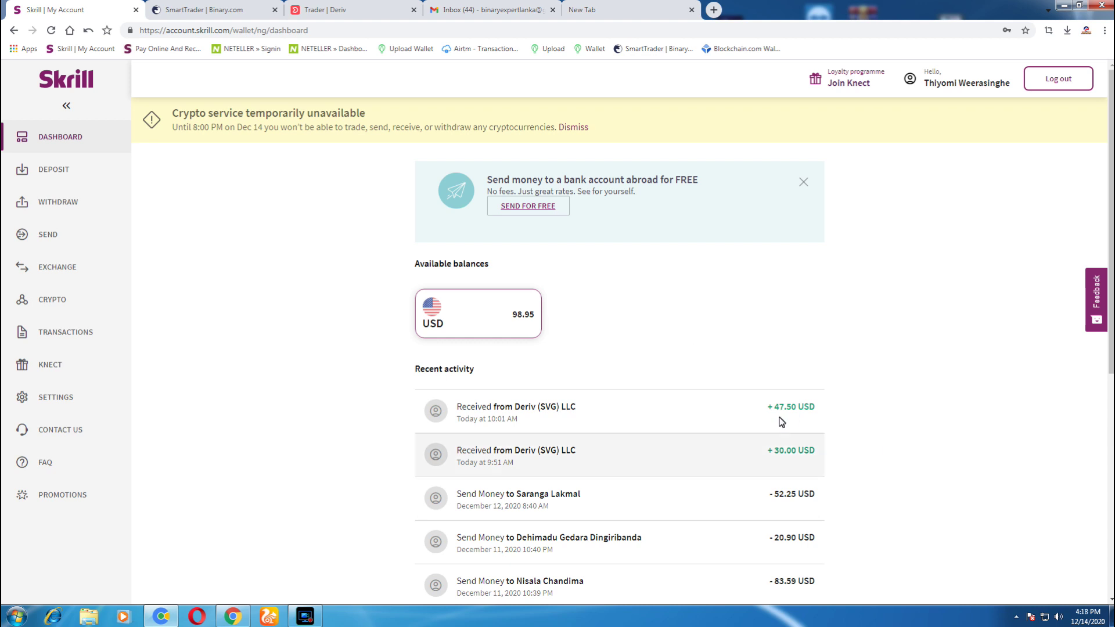
Review the details of the two latest payments received from Deriv (SVG) LLC, dismissing the Windows color scheme prompts.
click(548, 416)
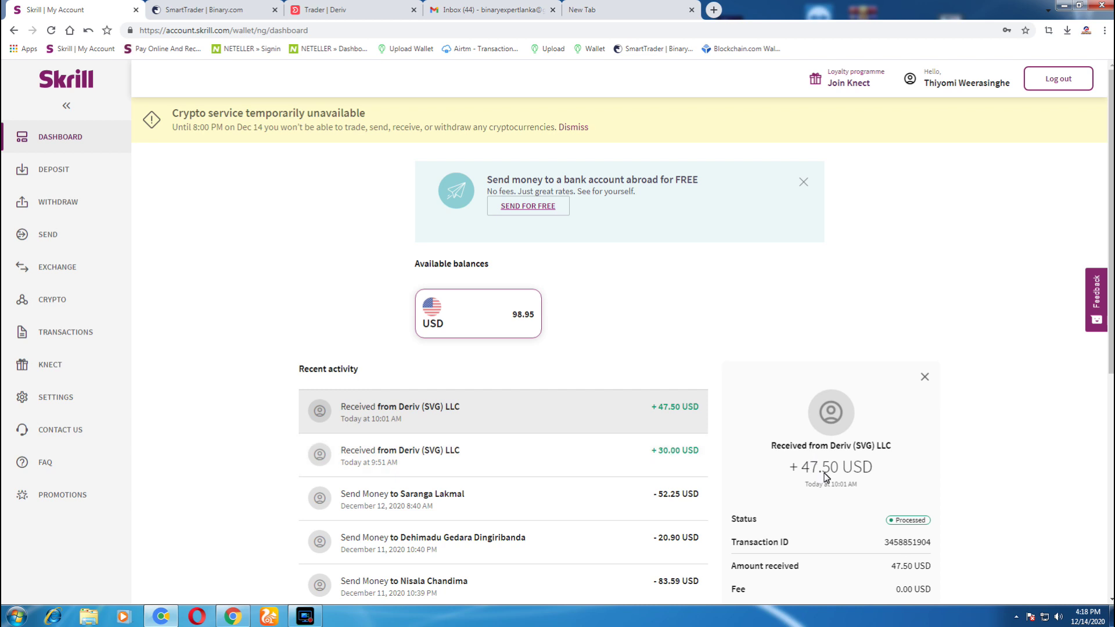
scroll(826, 476, down, 2)
click(668, 347)
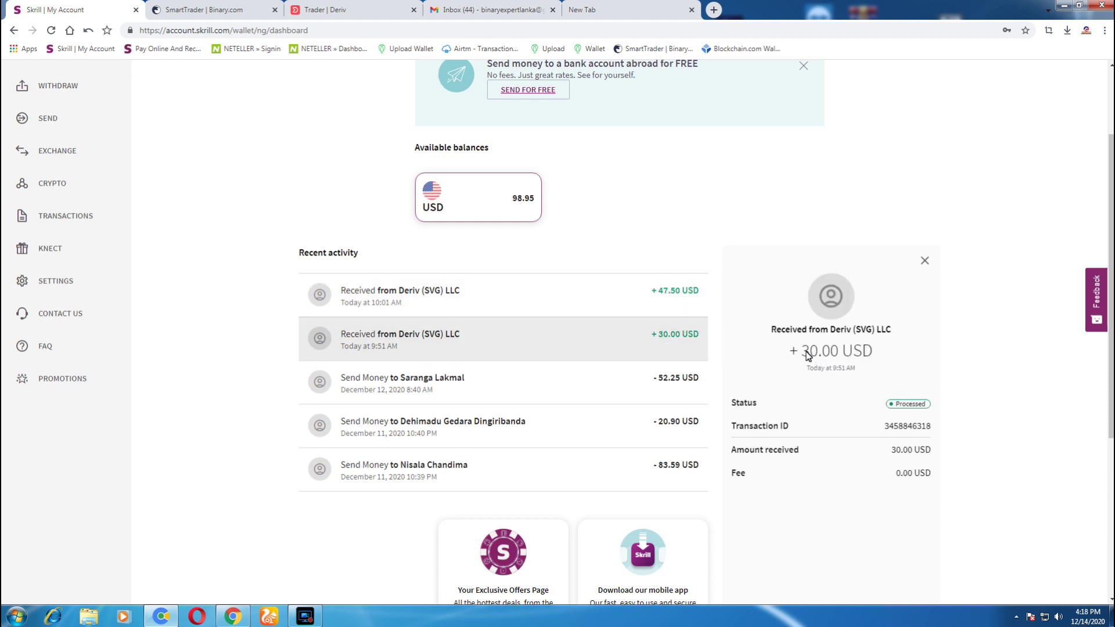
scroll(683, 271, up, 2)
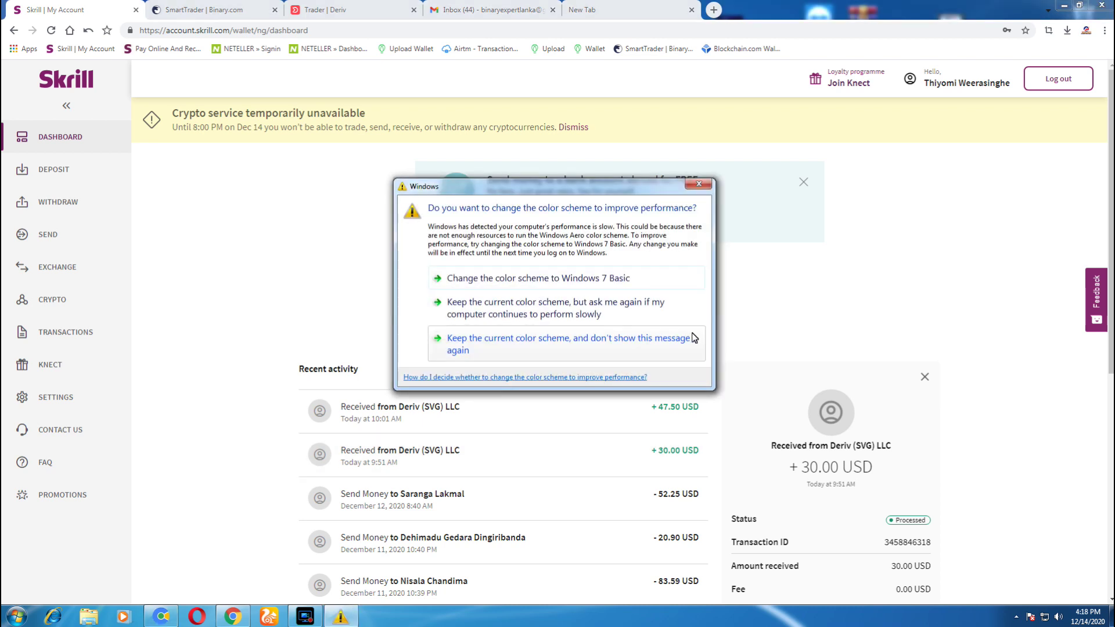
click(697, 185)
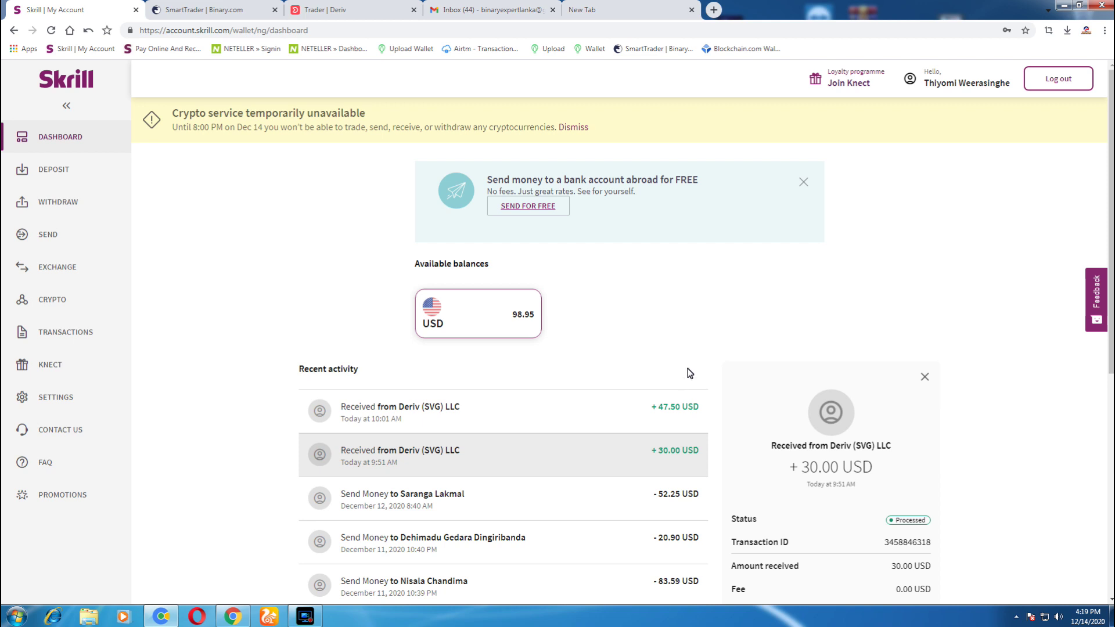
scroll(712, 463, down, 2)
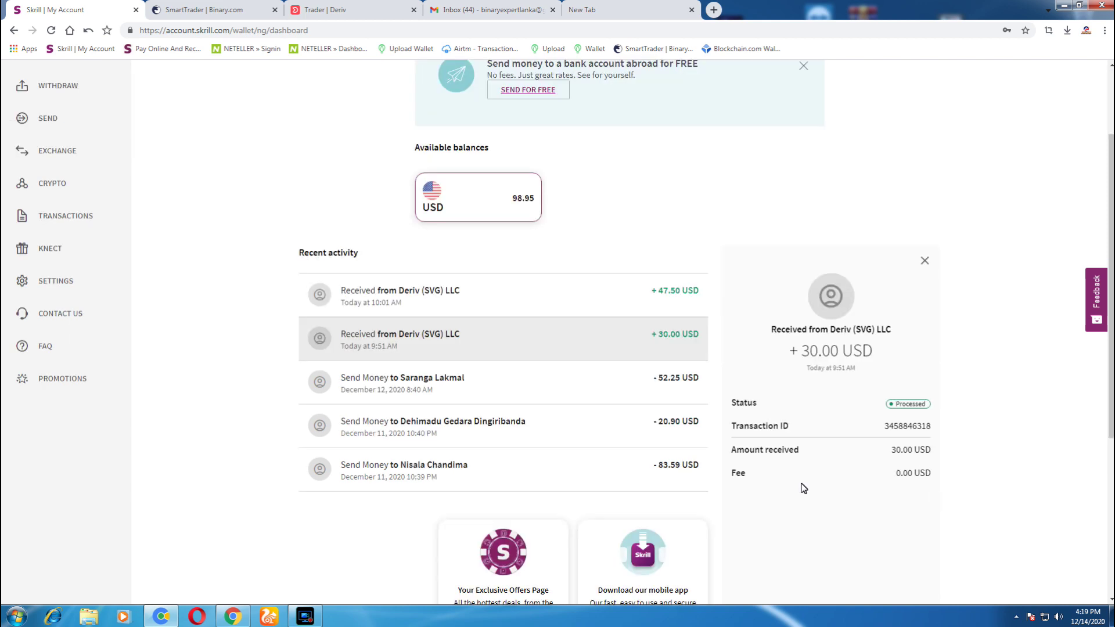
scroll(865, 474, up, 2)
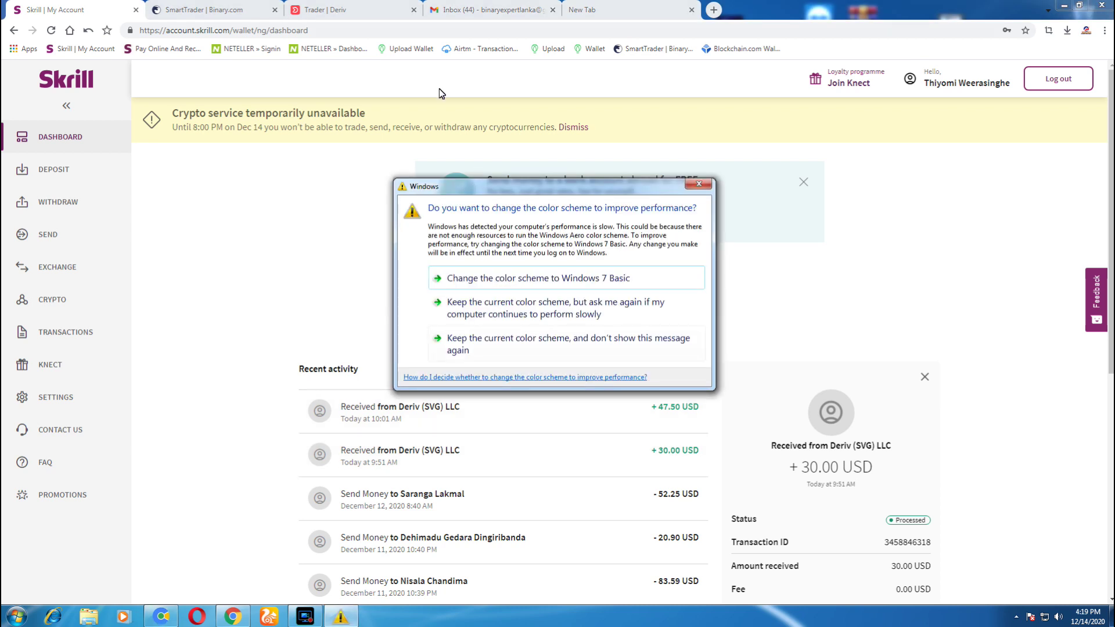
click(700, 185)
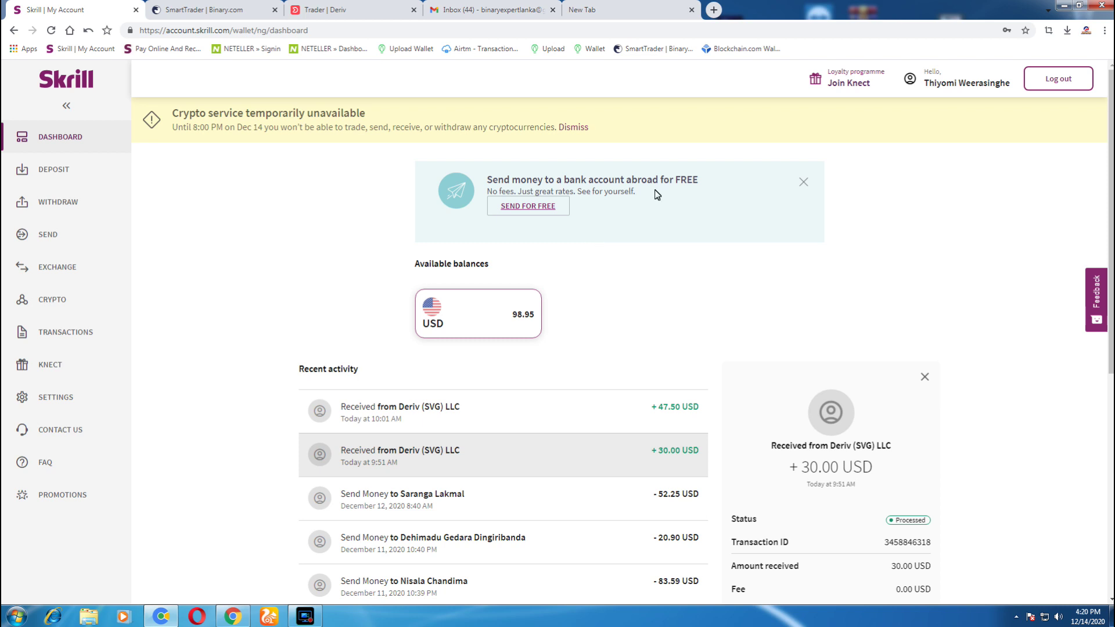
Open the cashier page in both the Deriv trader and Binary.com accounts.
click(204, 10)
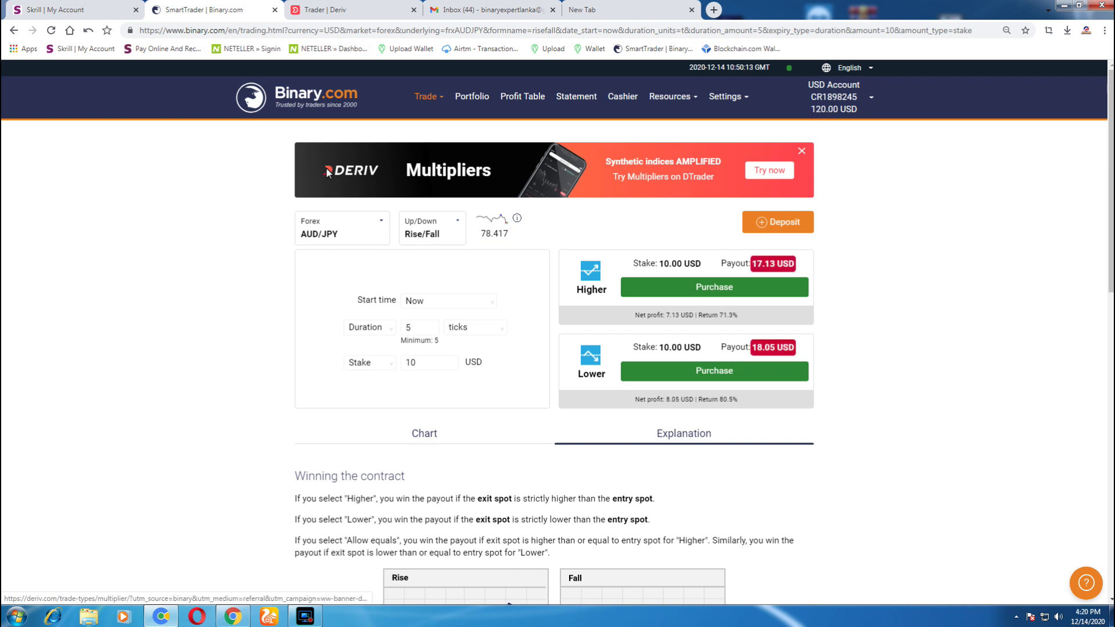
click(302, 10)
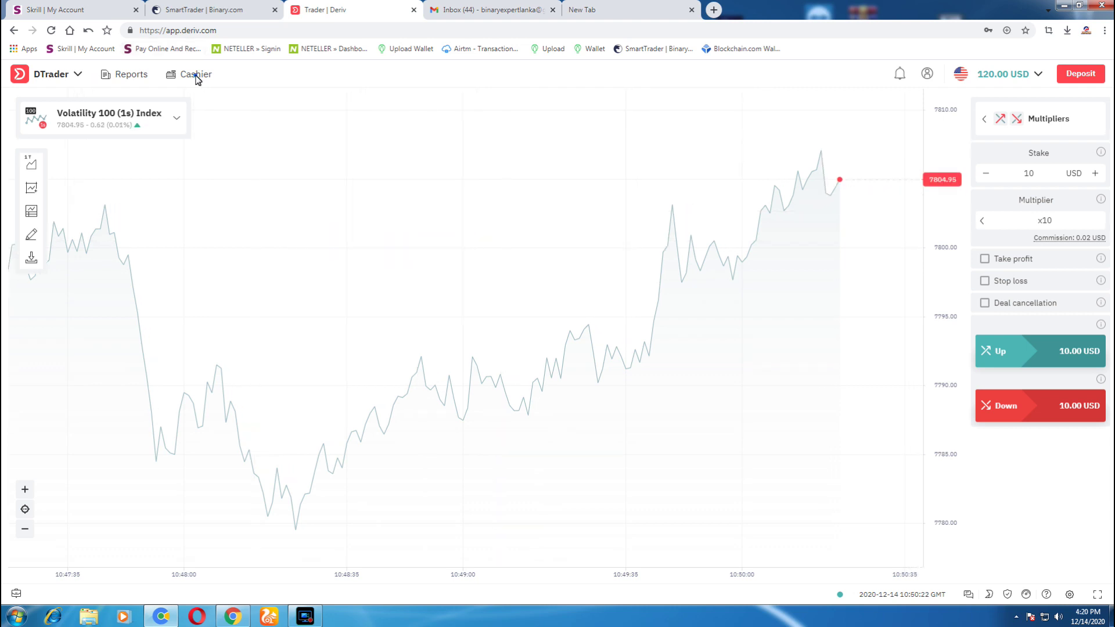
click(169, 75)
click(185, 6)
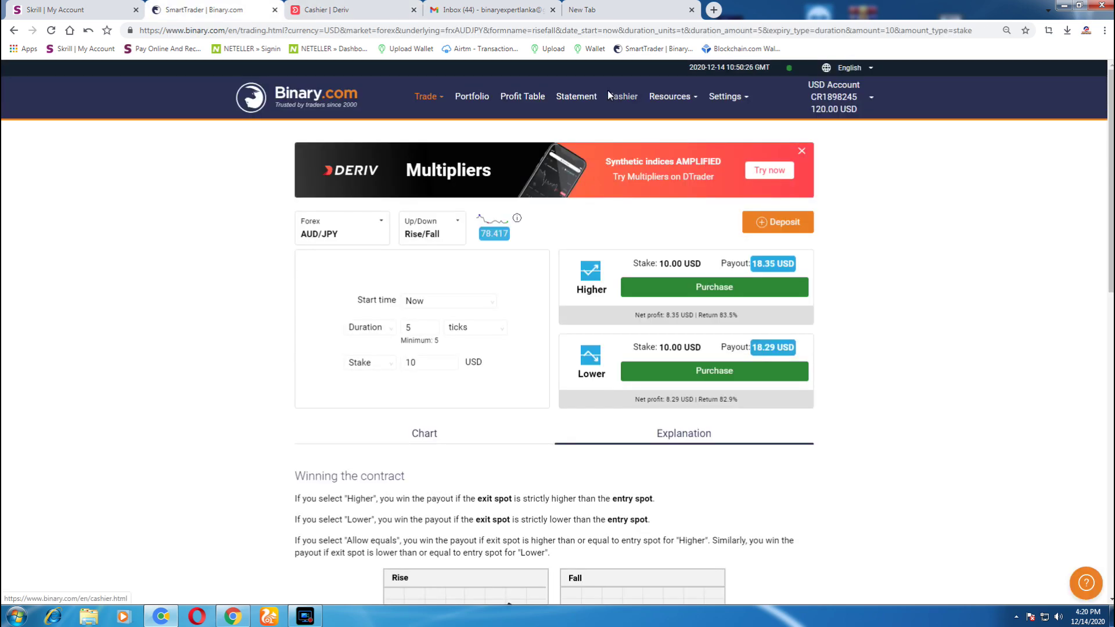
click(609, 93)
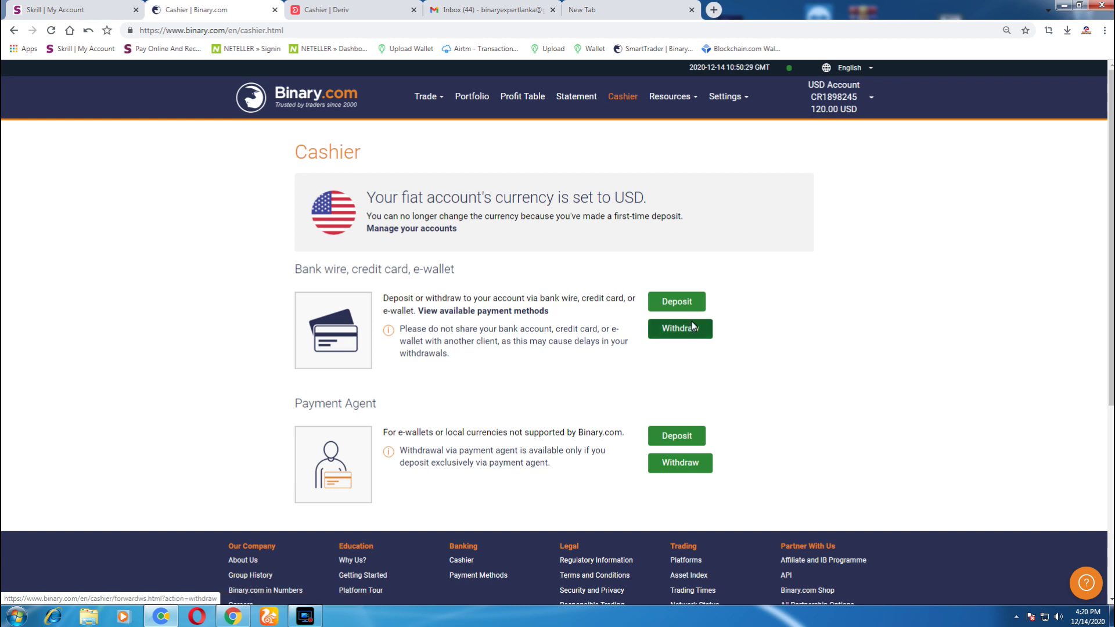
In the Deriv cashier, choose Skrill as the deposit method and submit an amount of 45 USD.
click(357, 13)
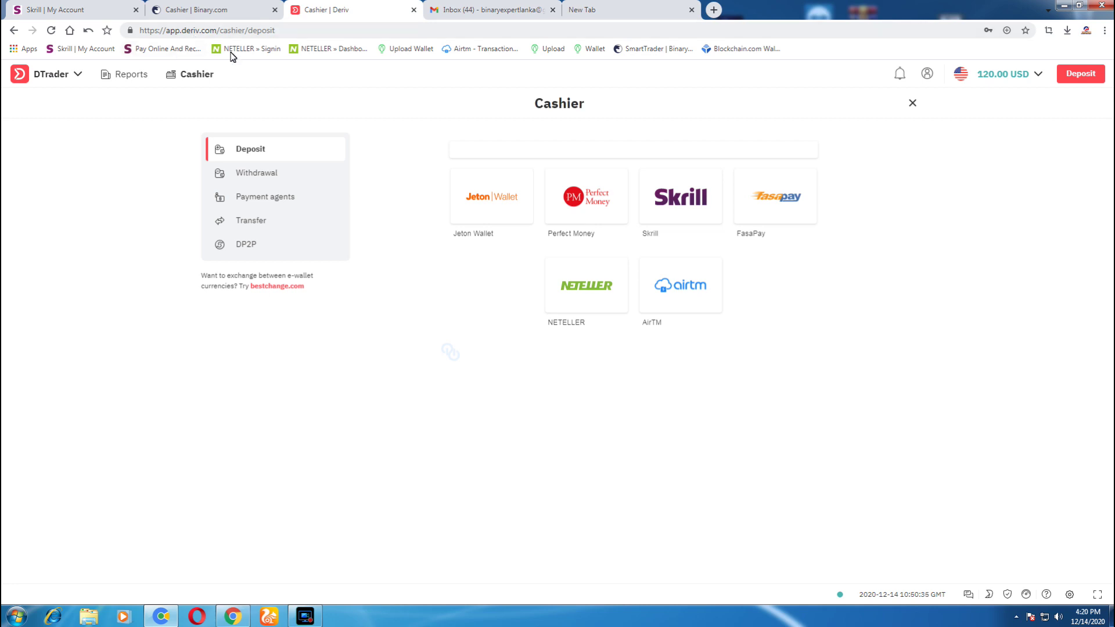
click(650, 215)
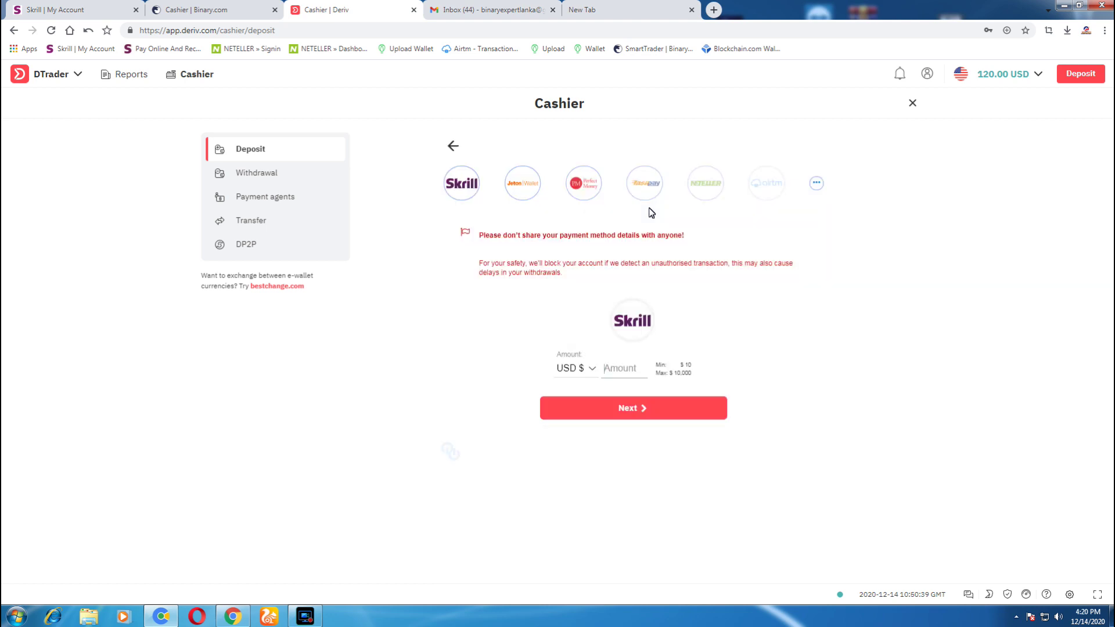
click(623, 372)
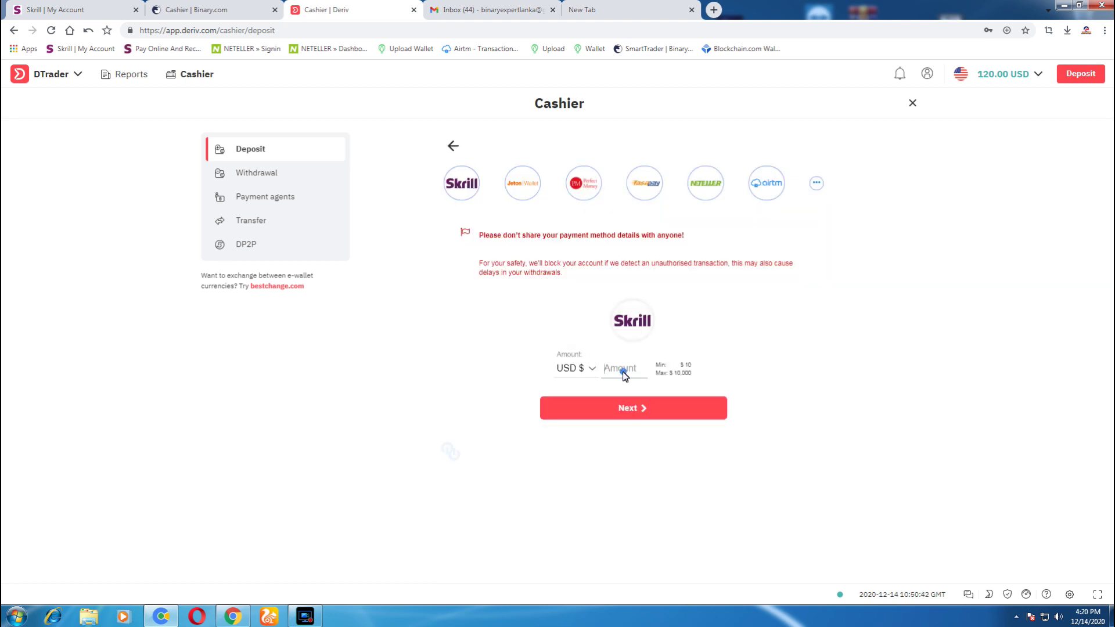
text(45)
click(634, 408)
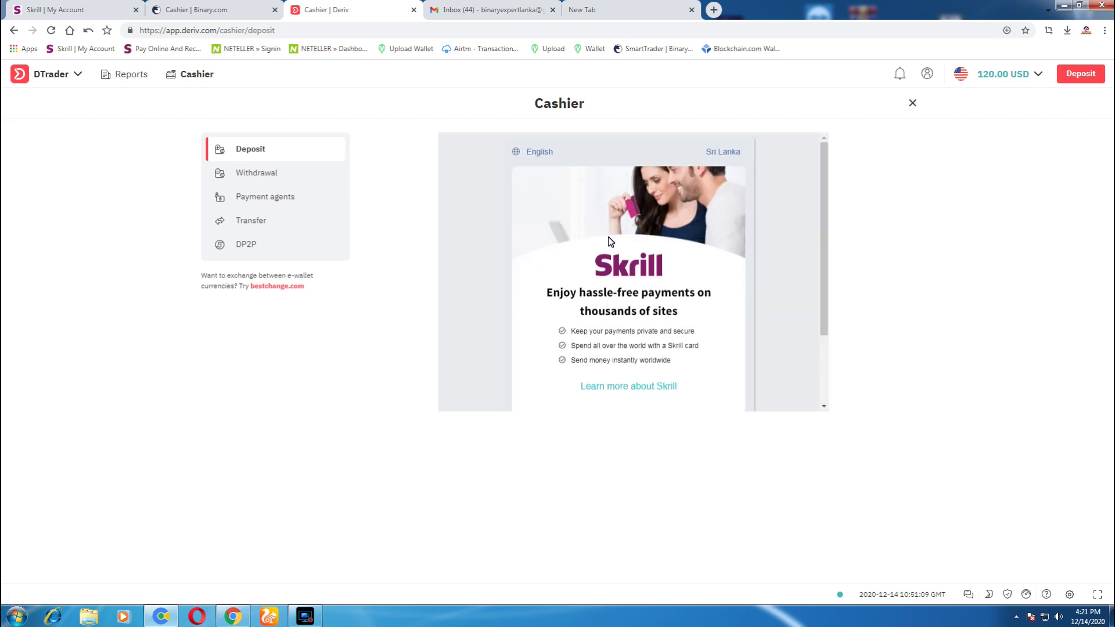
Log in to Skrill within the deposit form by entering the account password.
scroll(828, 271, down, 2)
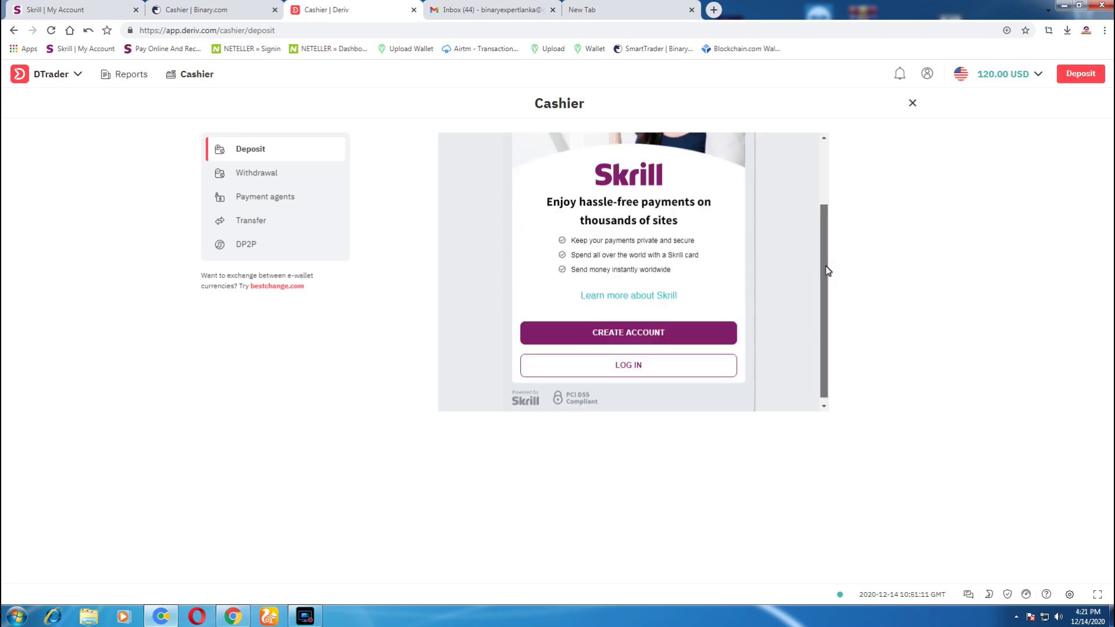
drag(827, 209, 831, 284)
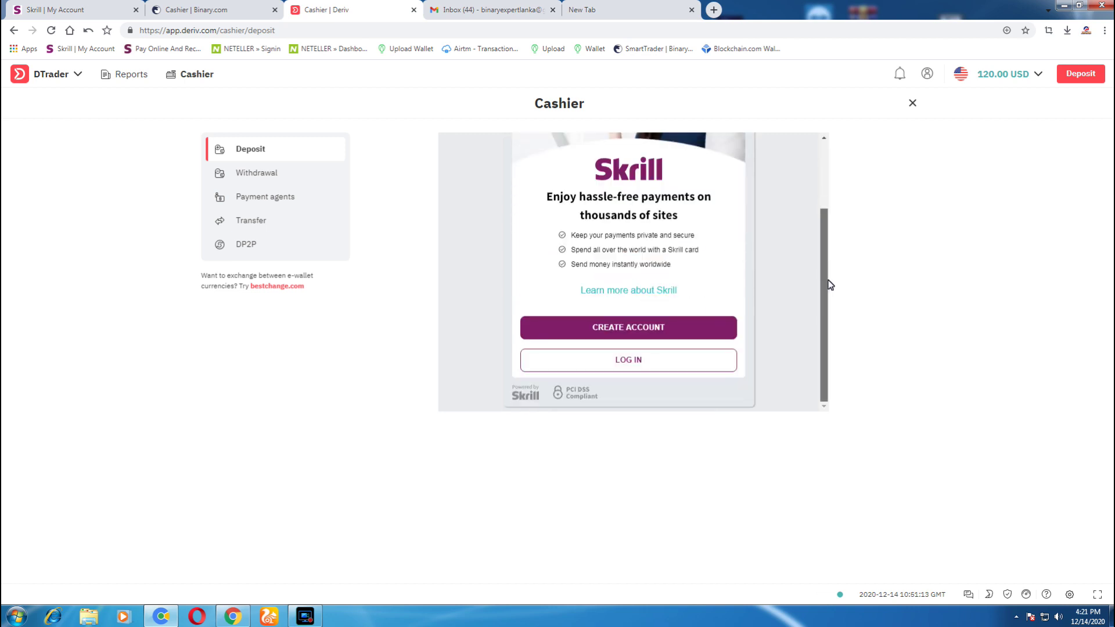
click(629, 365)
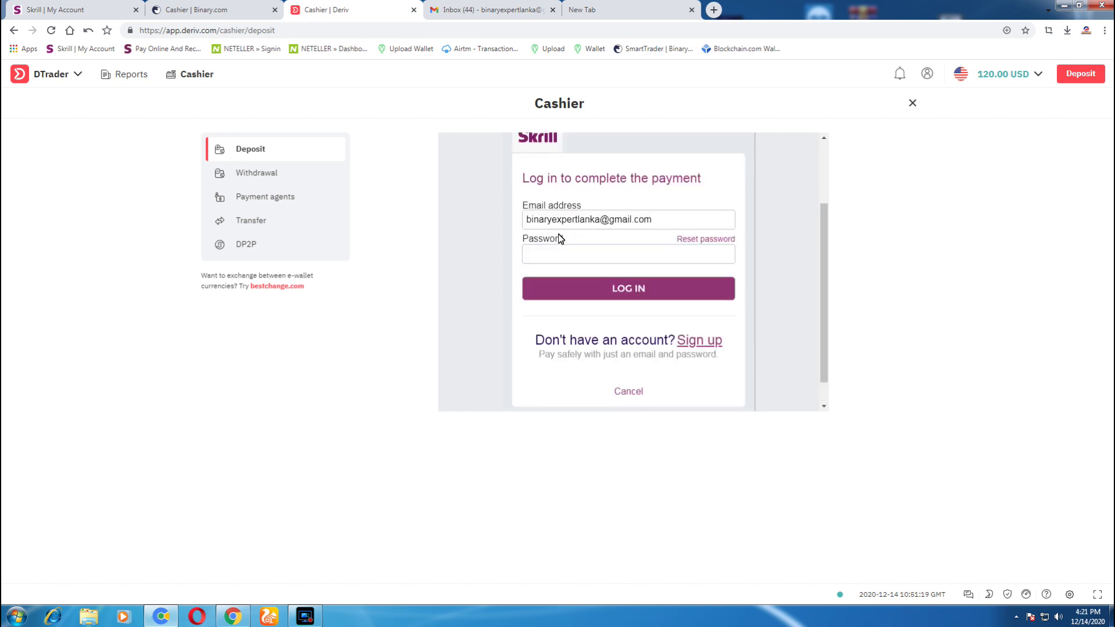
click(562, 256)
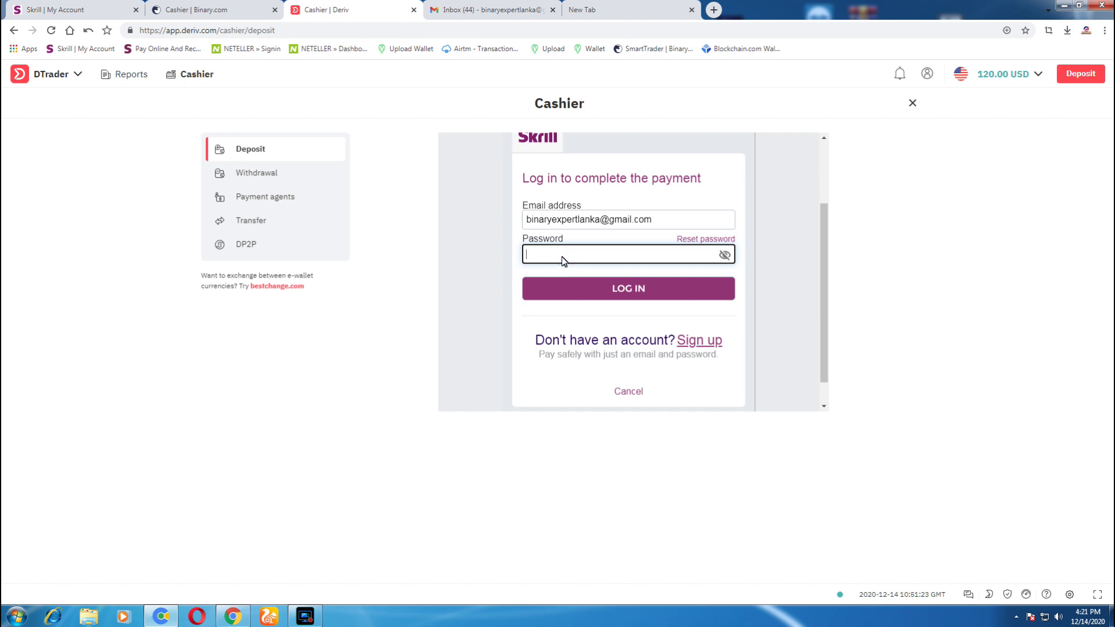
text(•••••••••)
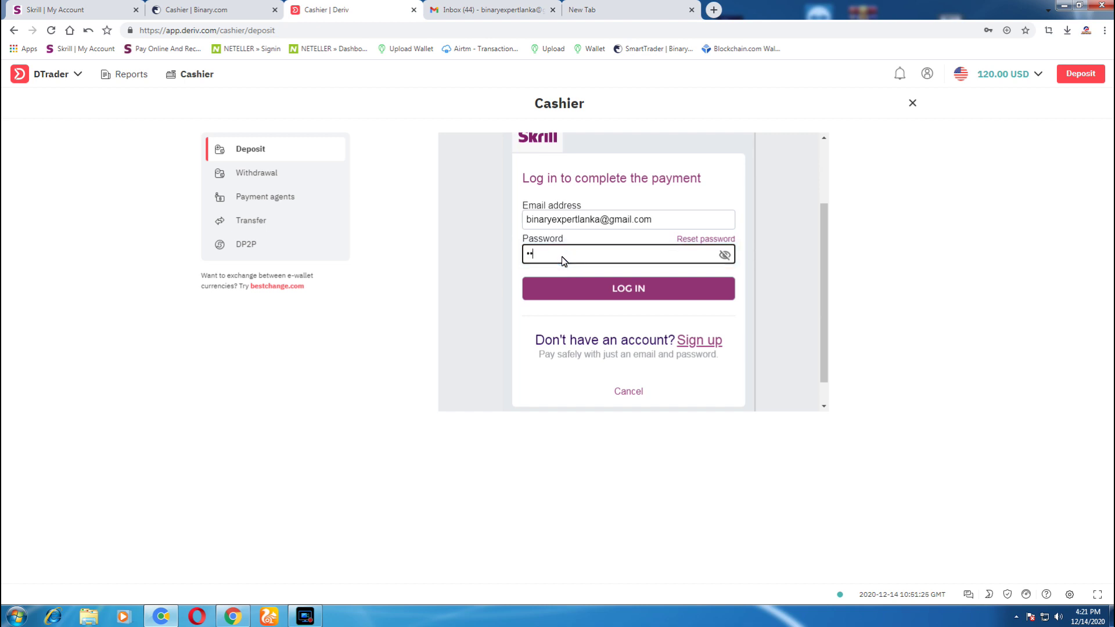
text(•)
click(629, 293)
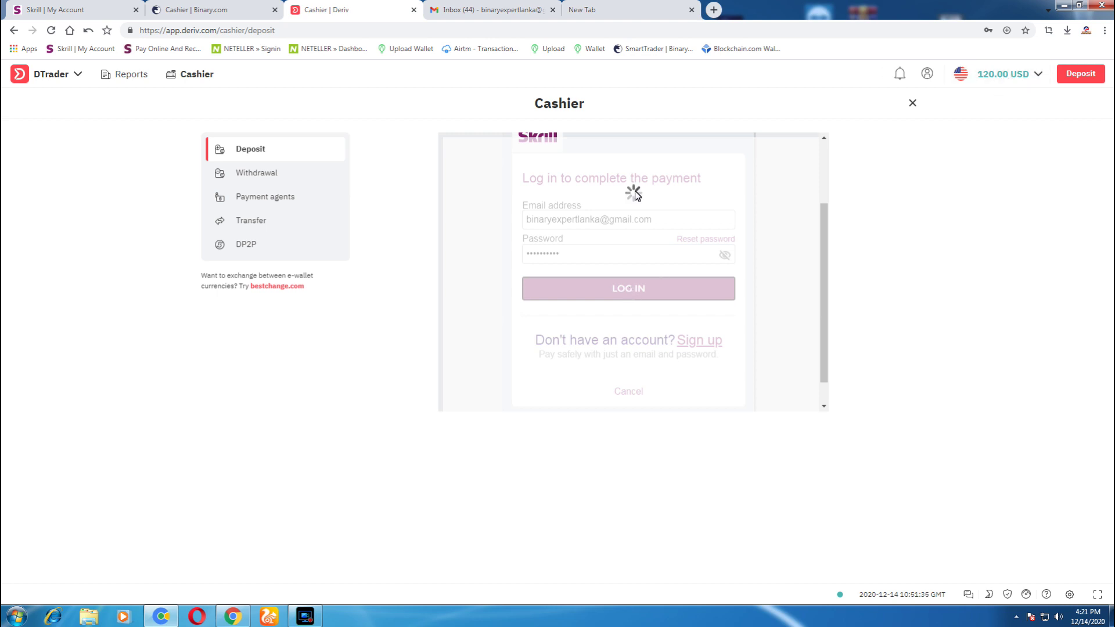
Switch to Gmail, view the "Money Received" email from Skrill and return to the inbox.
key(ctrl+shift+Tab)
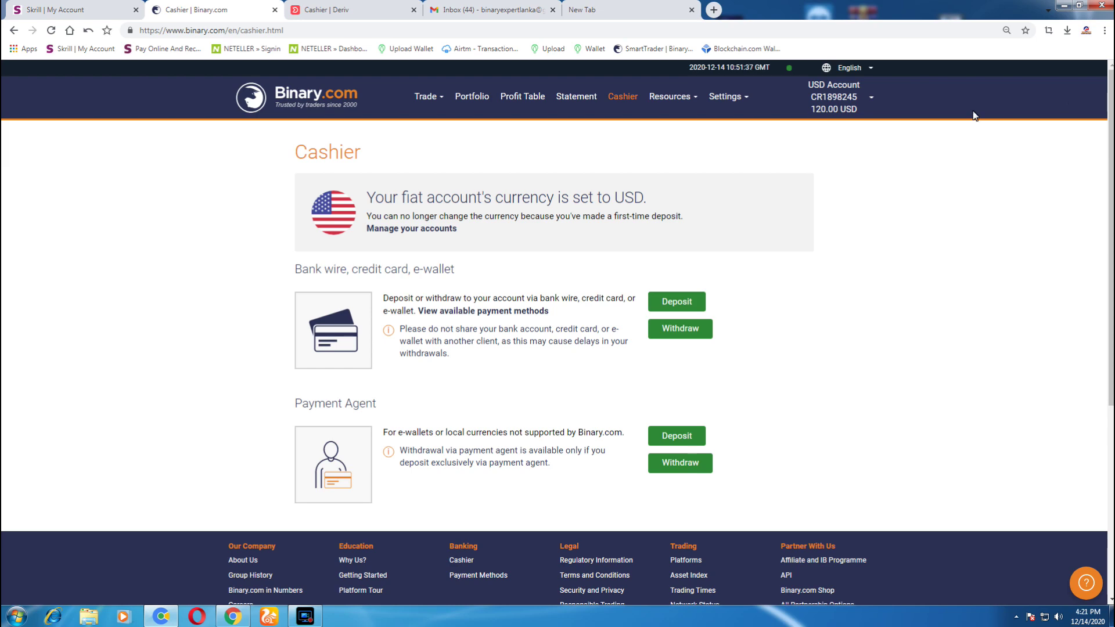
click(457, 7)
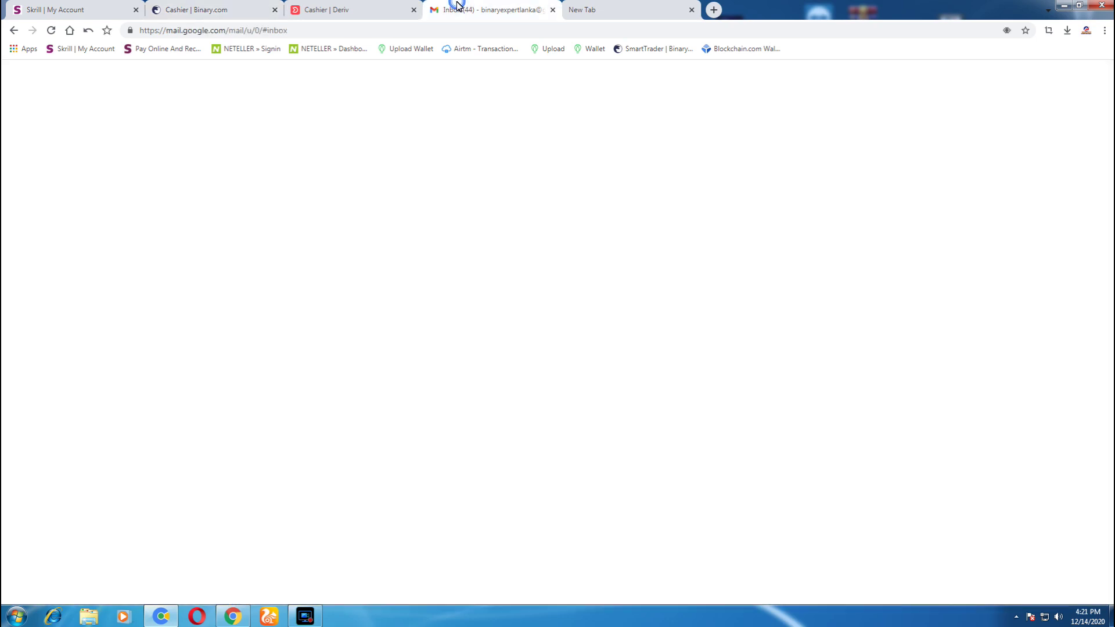
click(376, 8)
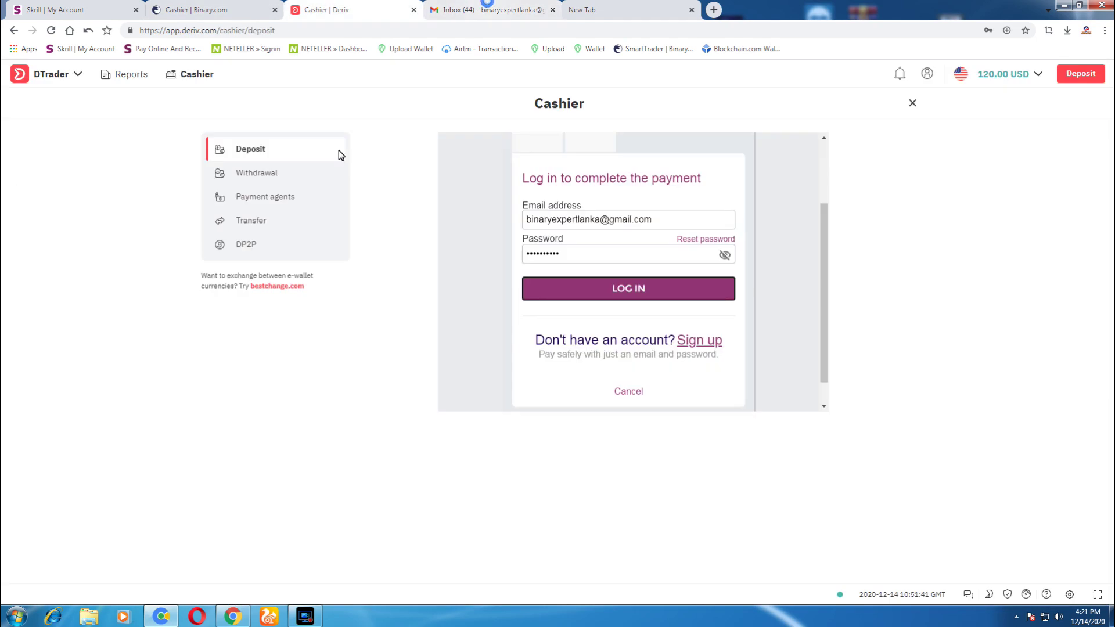
click(454, 5)
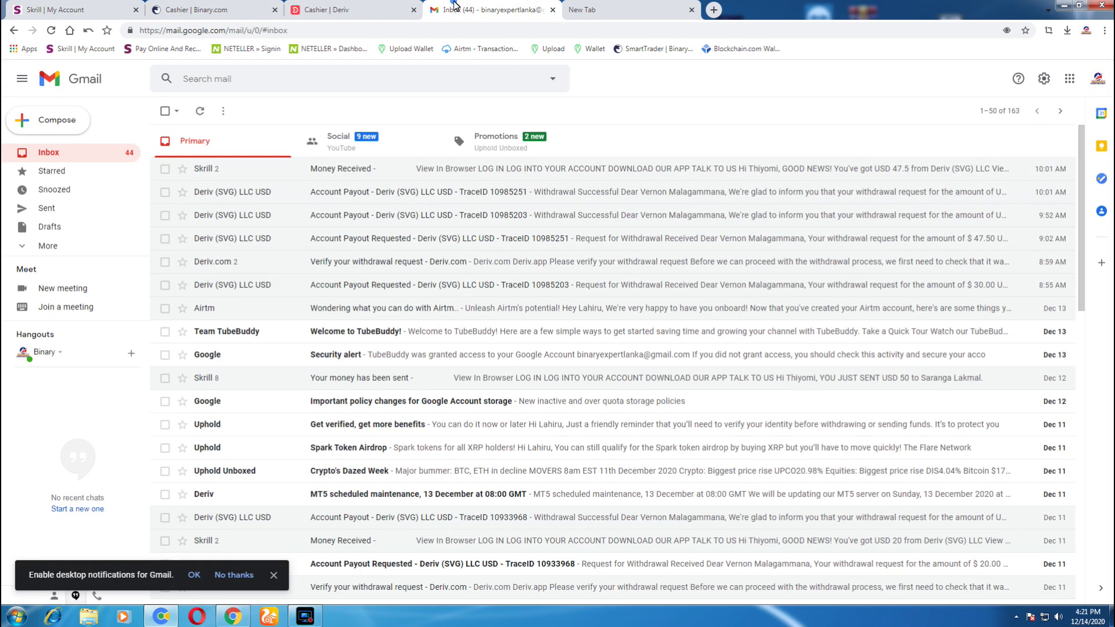
click(251, 170)
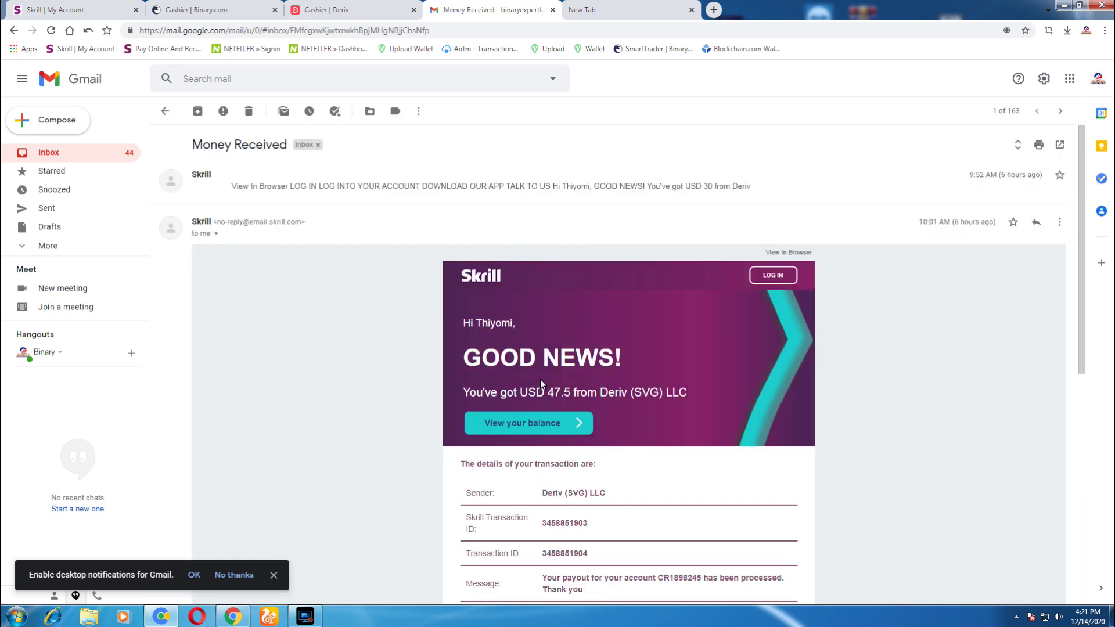
click(165, 111)
Compare the balance on the Skrill dashboard with the balance shown on the Deriv deposit payment form.
click(114, 8)
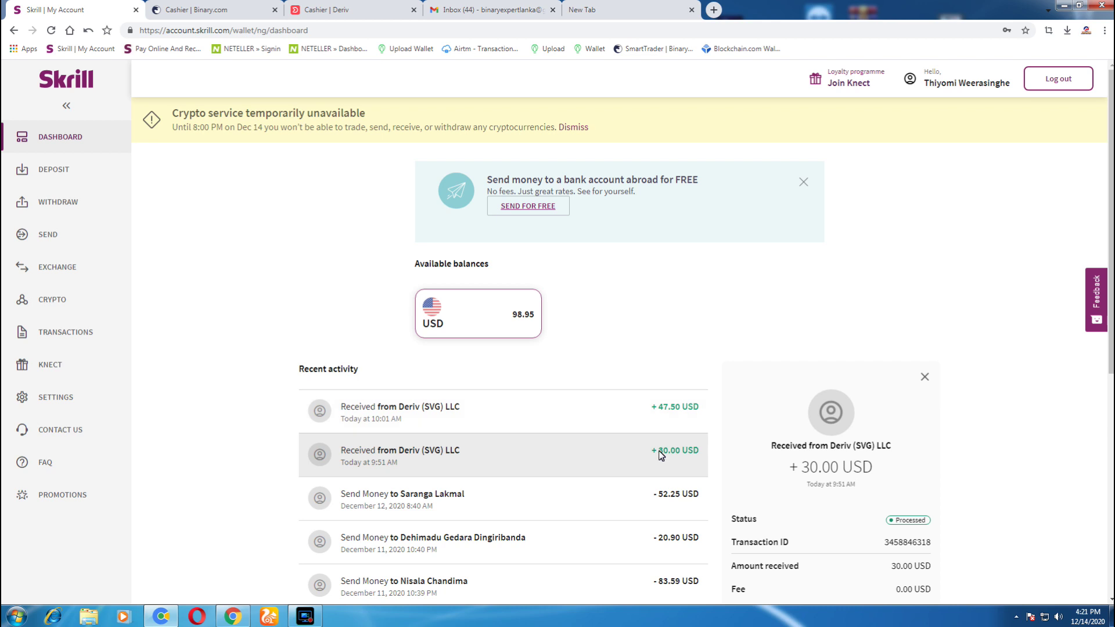
click(358, 7)
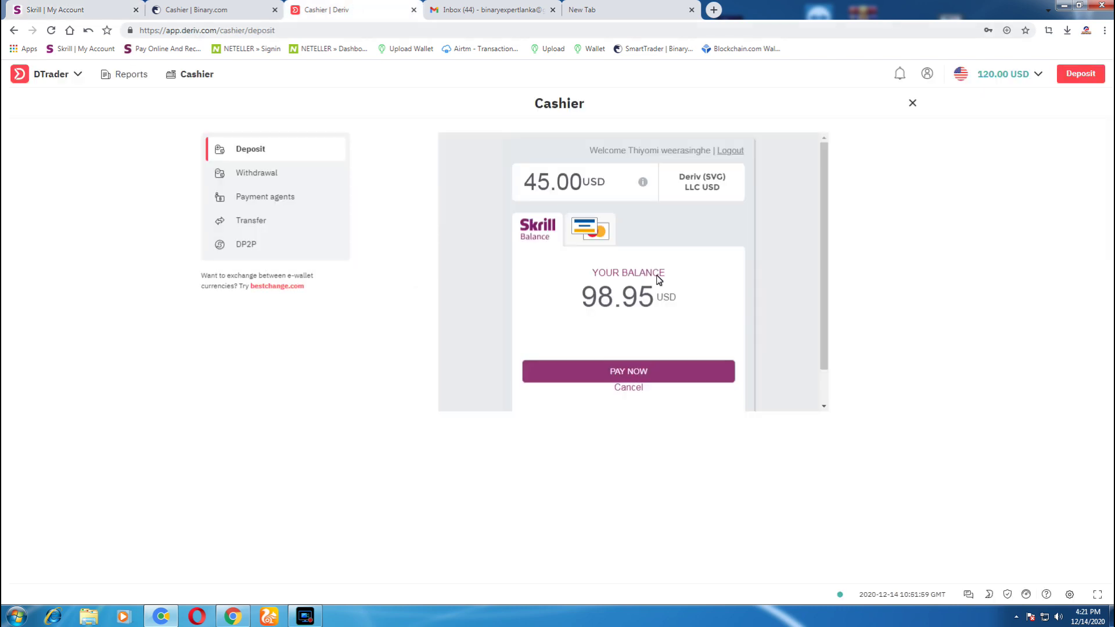
click(63, 6)
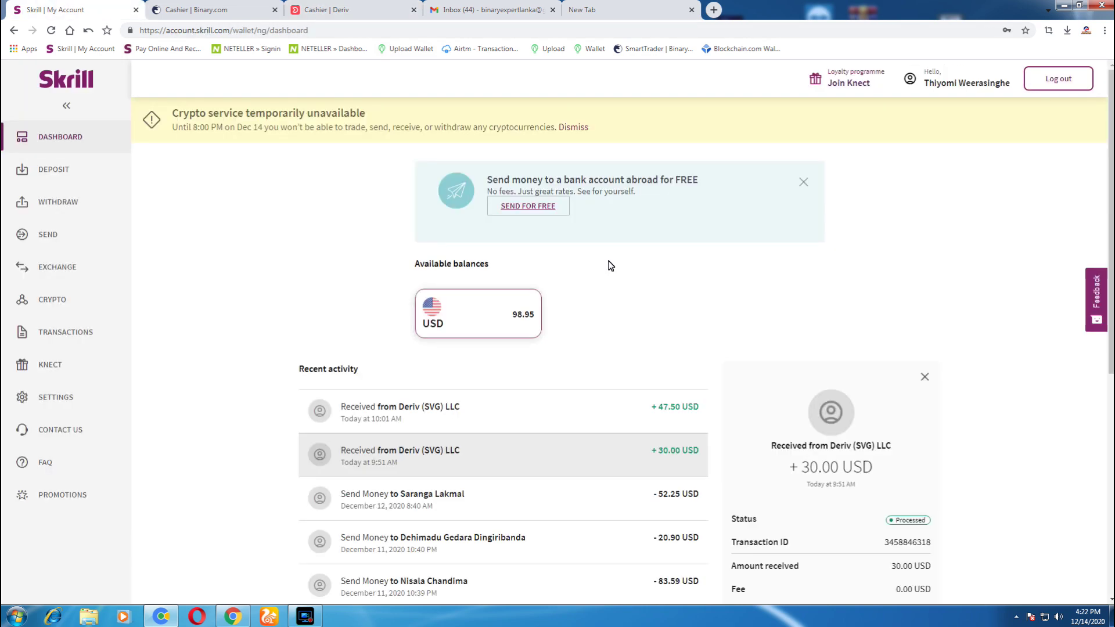
Pay the 45 USD Deriv deposit from the Skrill balance and choose Email and PIN as the verification option.
click(325, 6)
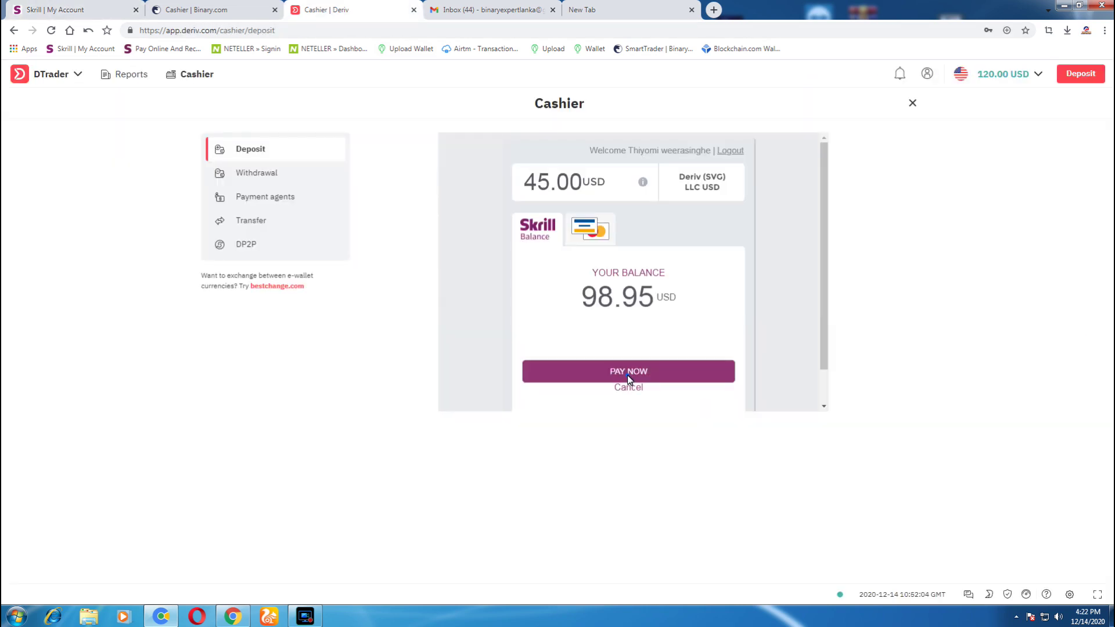
click(664, 370)
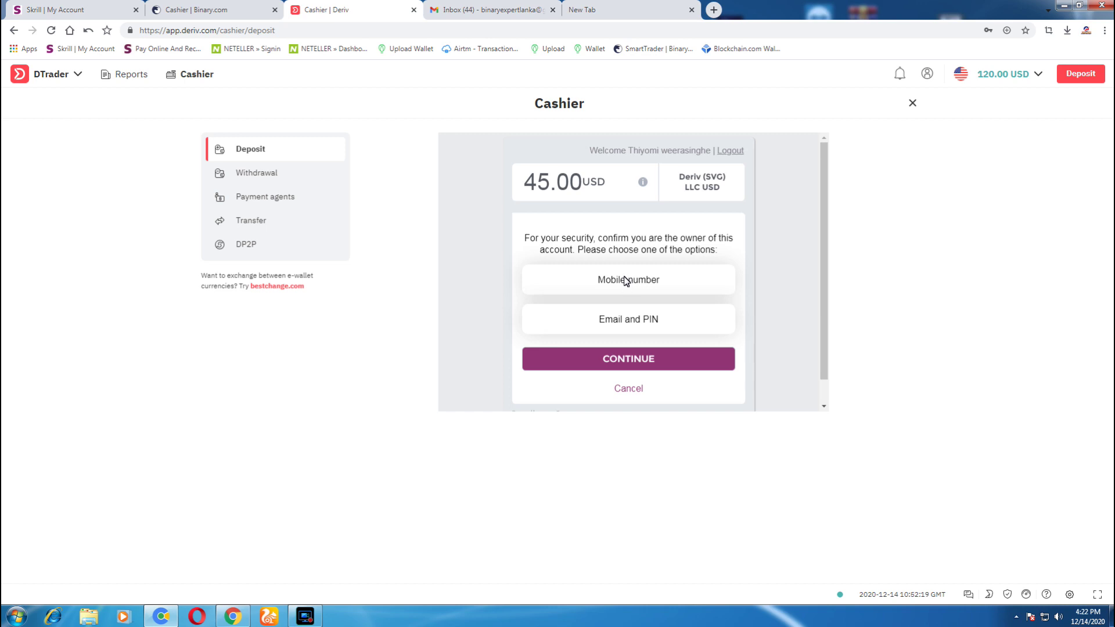
drag(628, 280, 657, 280)
drag(752, 309, 652, 321)
click(651, 321)
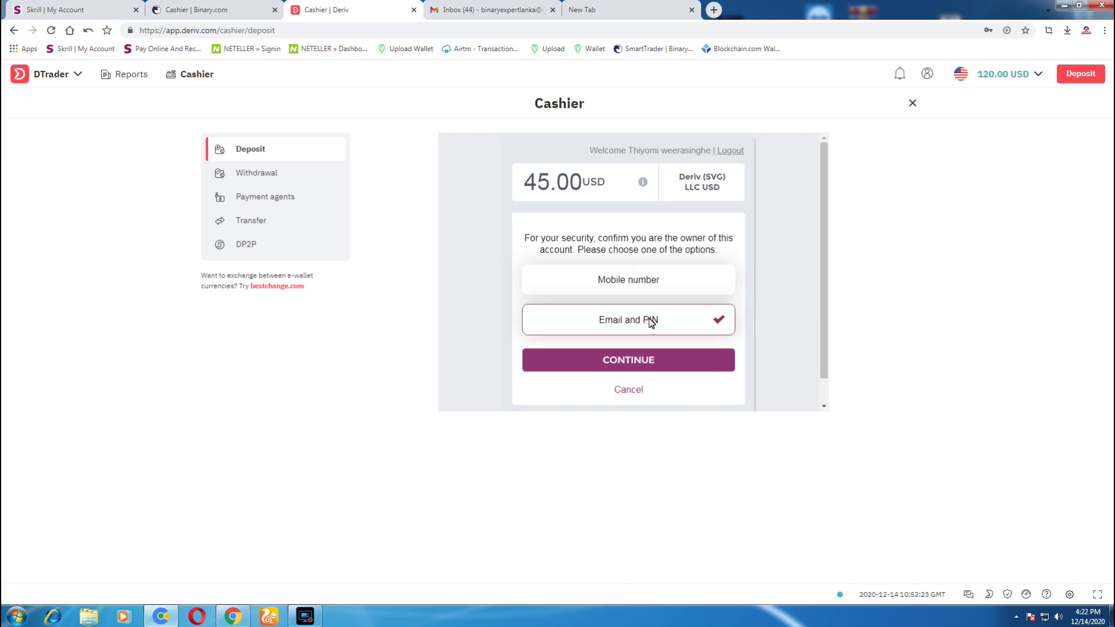
click(668, 371)
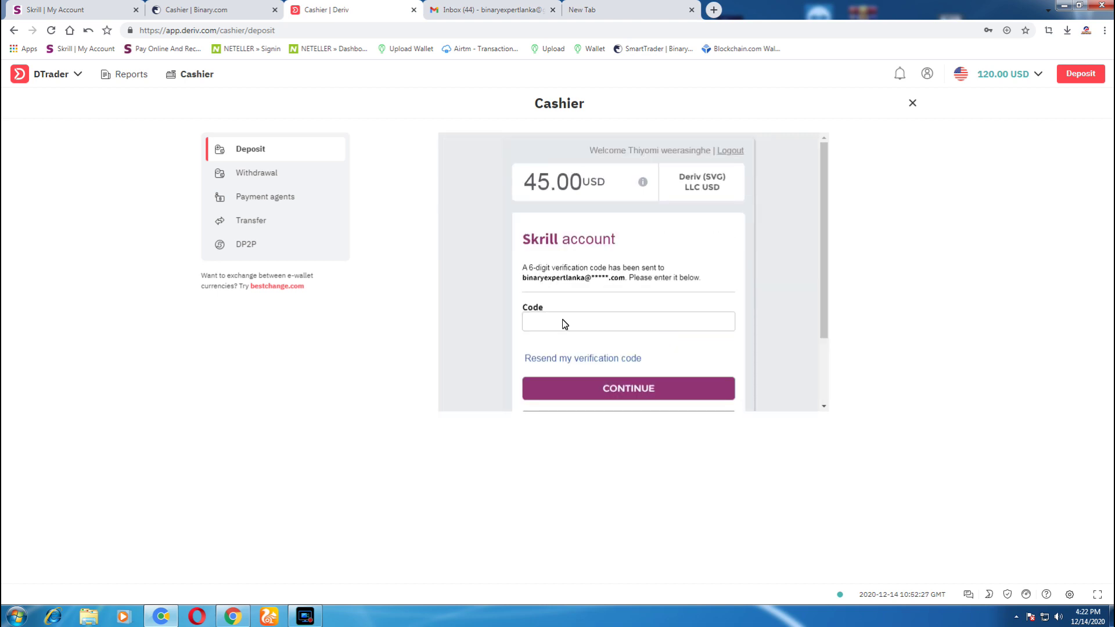
Switch to Gmail, open the new Skrill "Email verification" message and copy the authentication code.
click(485, 8)
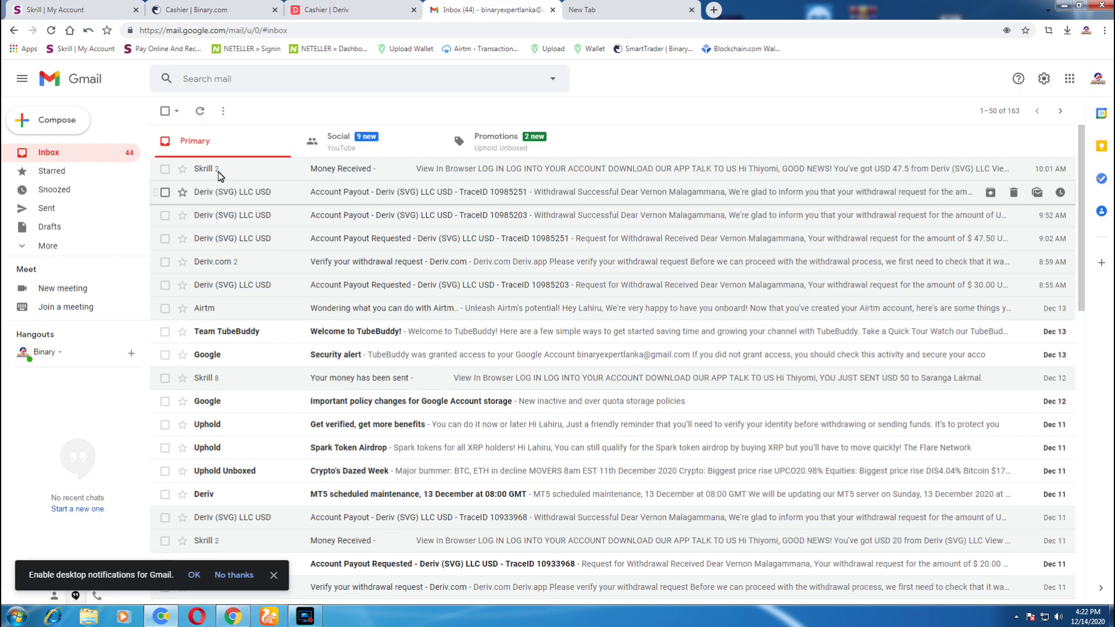
right_click(581, 71)
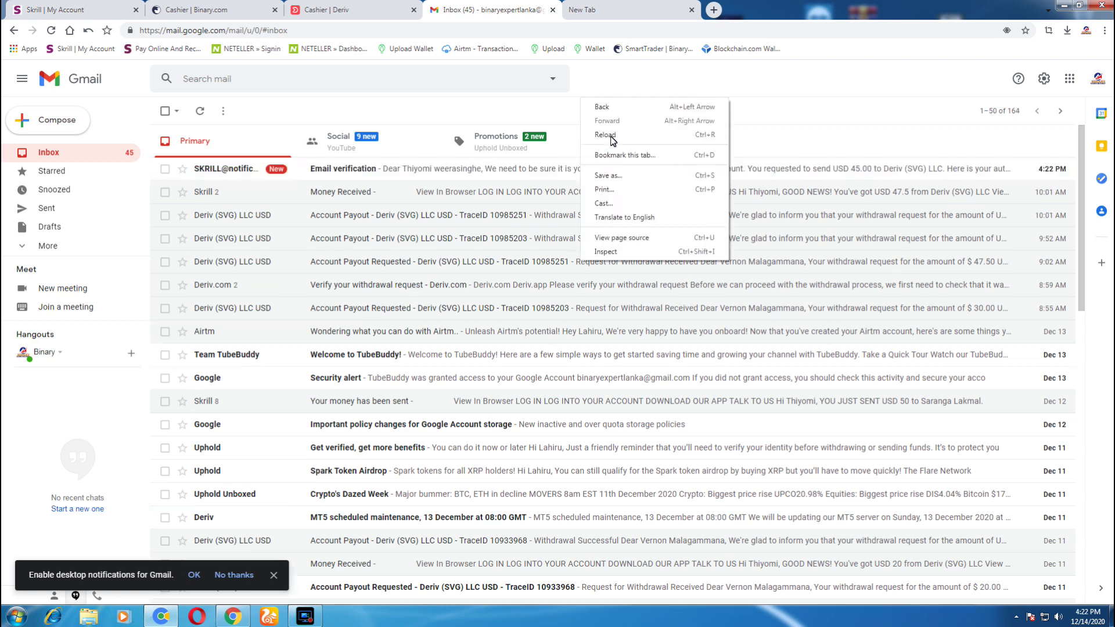
click(250, 174)
click(249, 174)
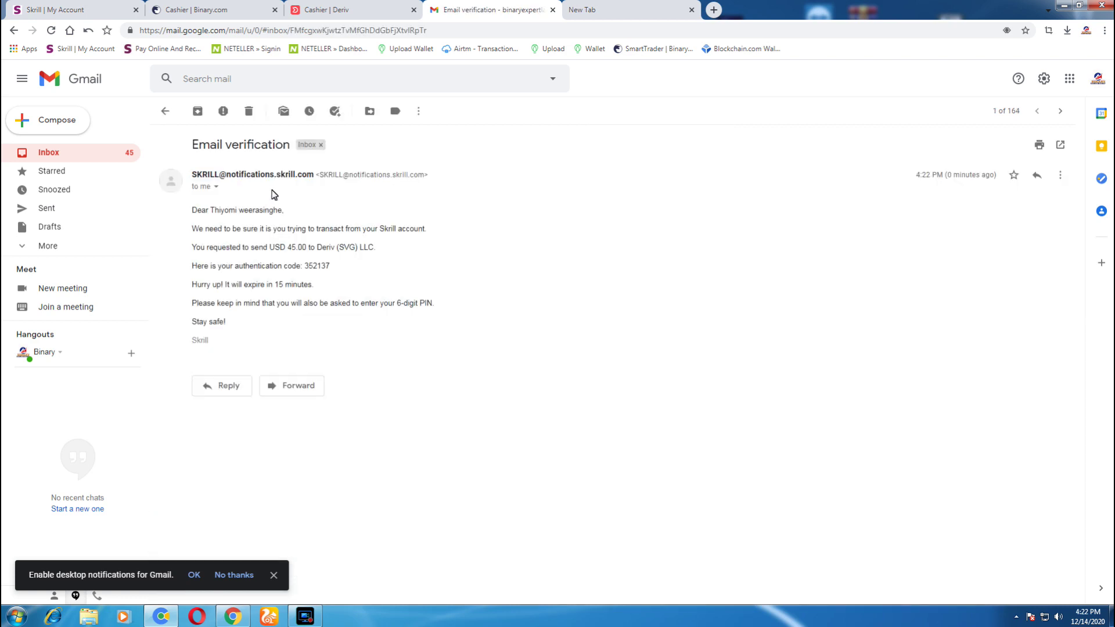
drag(337, 265, 306, 268)
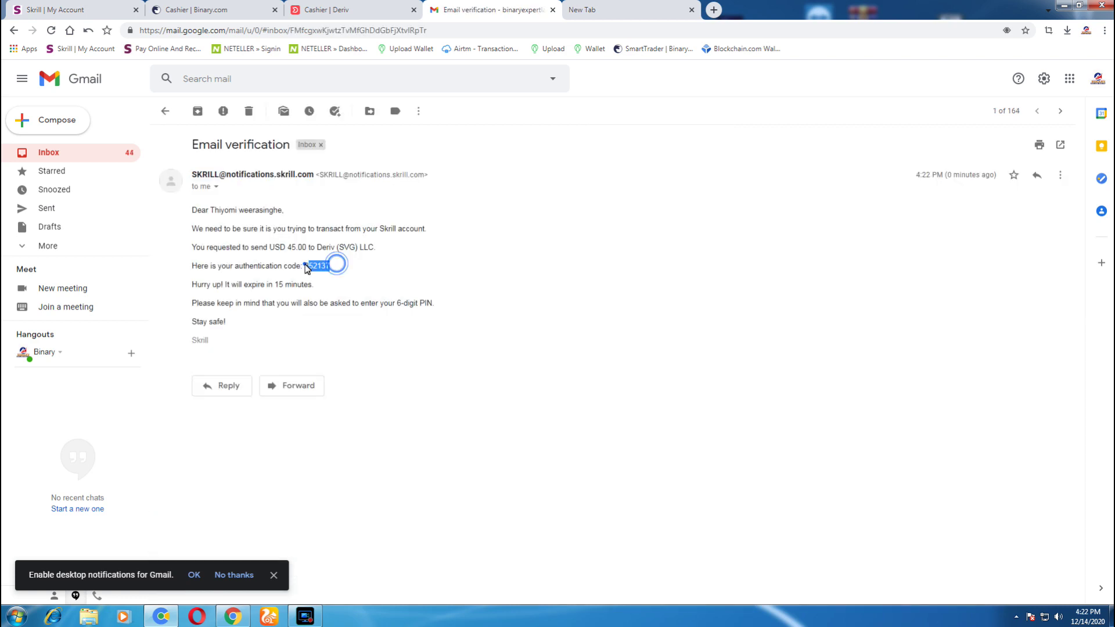
right_click(306, 267)
click(325, 262)
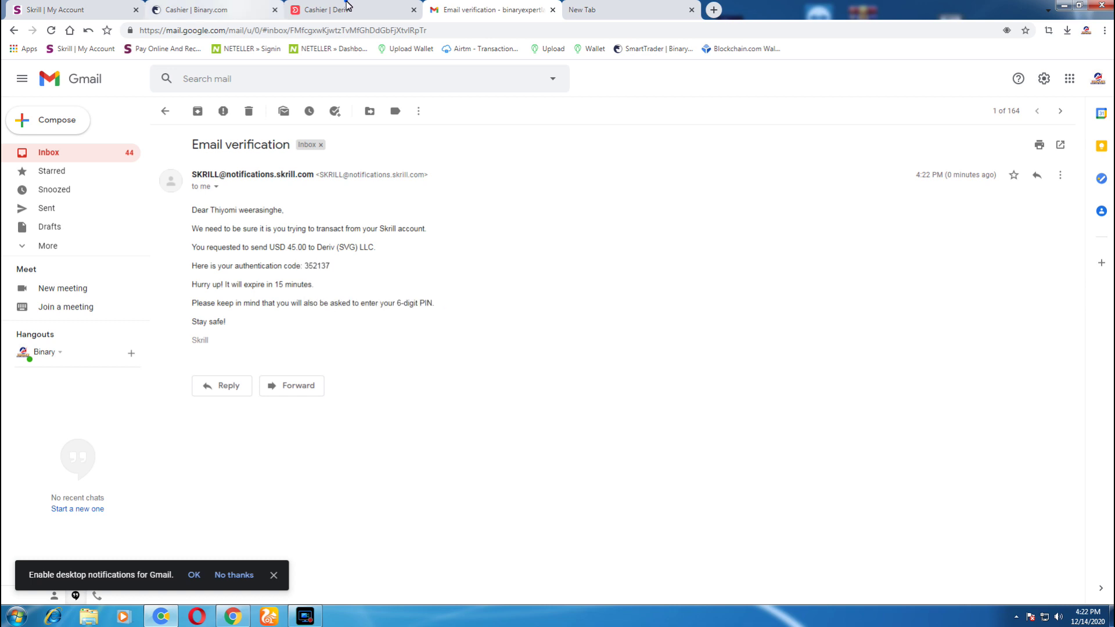
Try to paste the verification code into the Deriv deposit form, clear the field and return to the Skrill email.
click(347, 7)
click(561, 323)
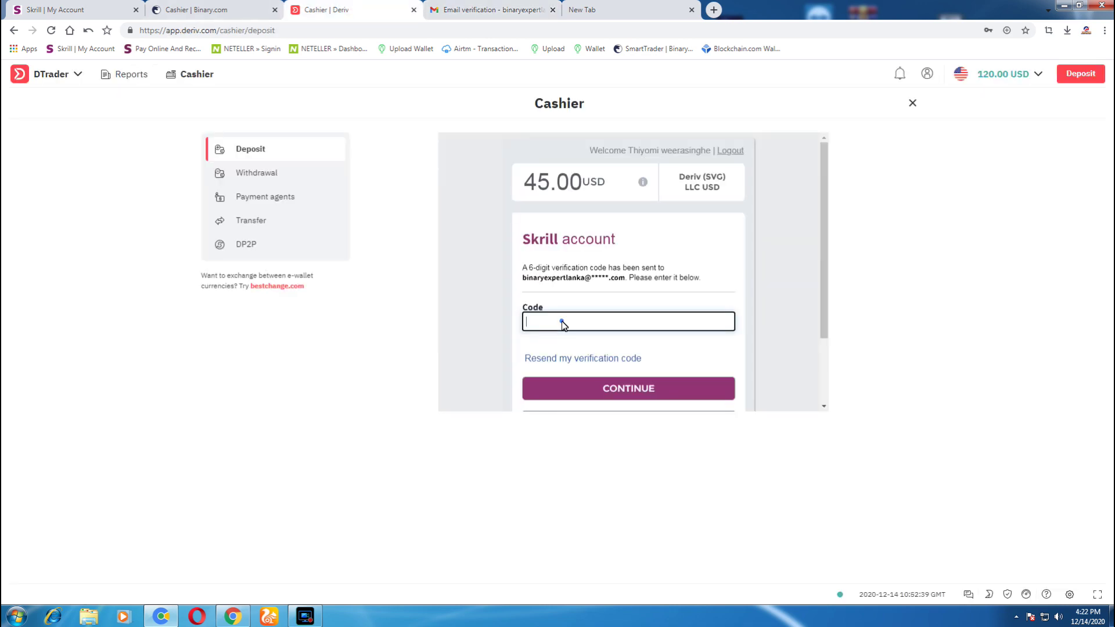
key(ctrl+v)
key(ctrl+a)
key(BackSpace)
key(ctrl+Tab)
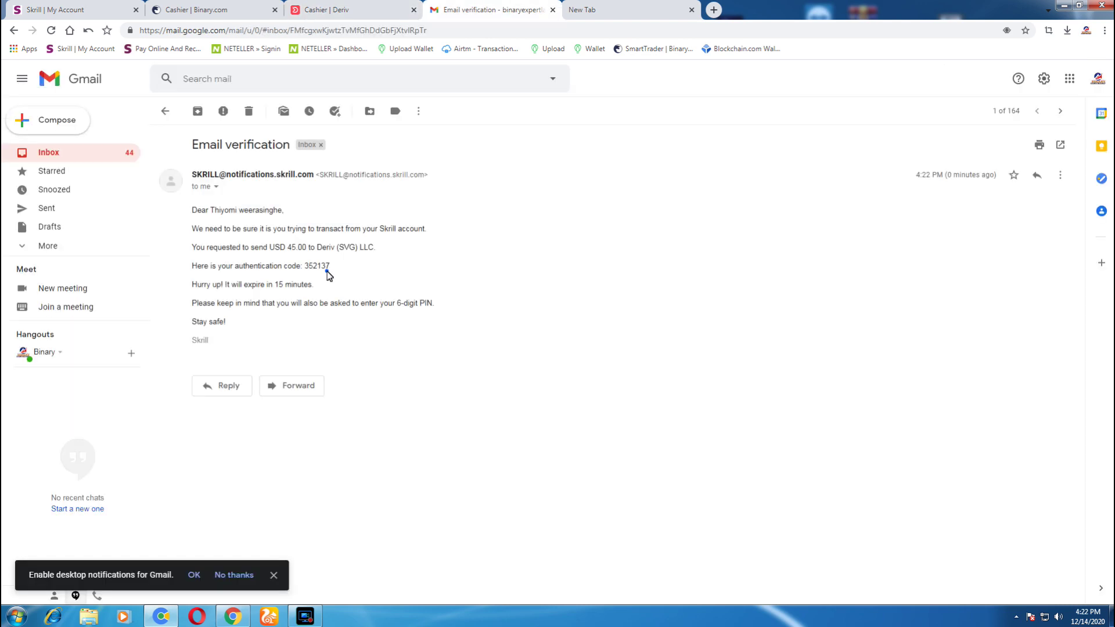
Copy the full authentication code again from the Skrill email, closing the accidentally opened search page.
drag(340, 266, 310, 270)
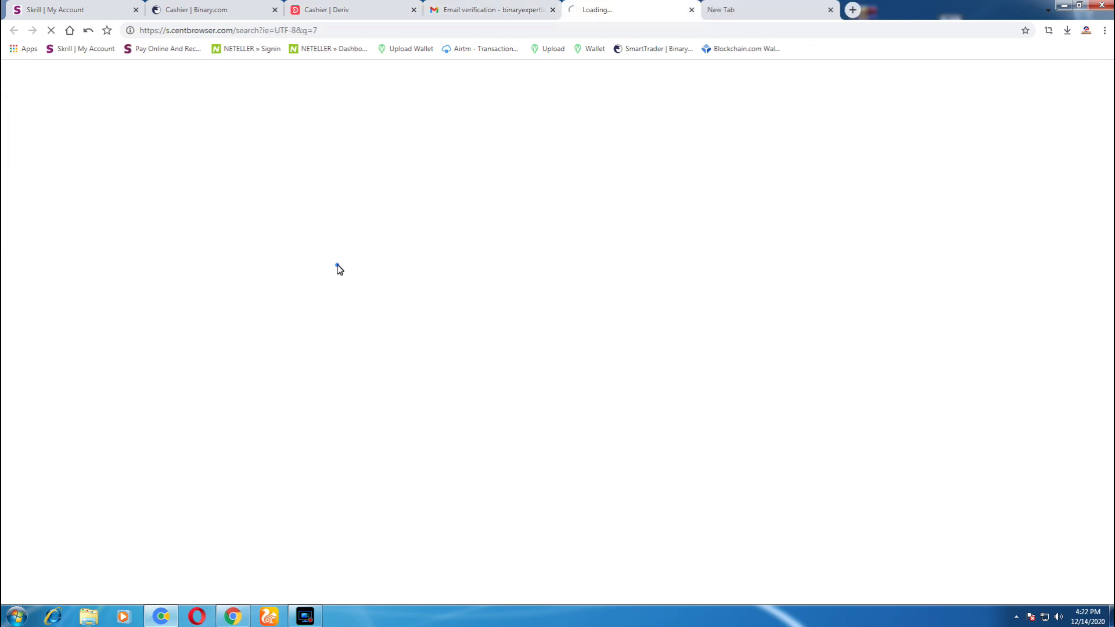
click(692, 10)
click(332, 271)
drag(332, 271, 308, 270)
right_click(308, 270)
click(336, 276)
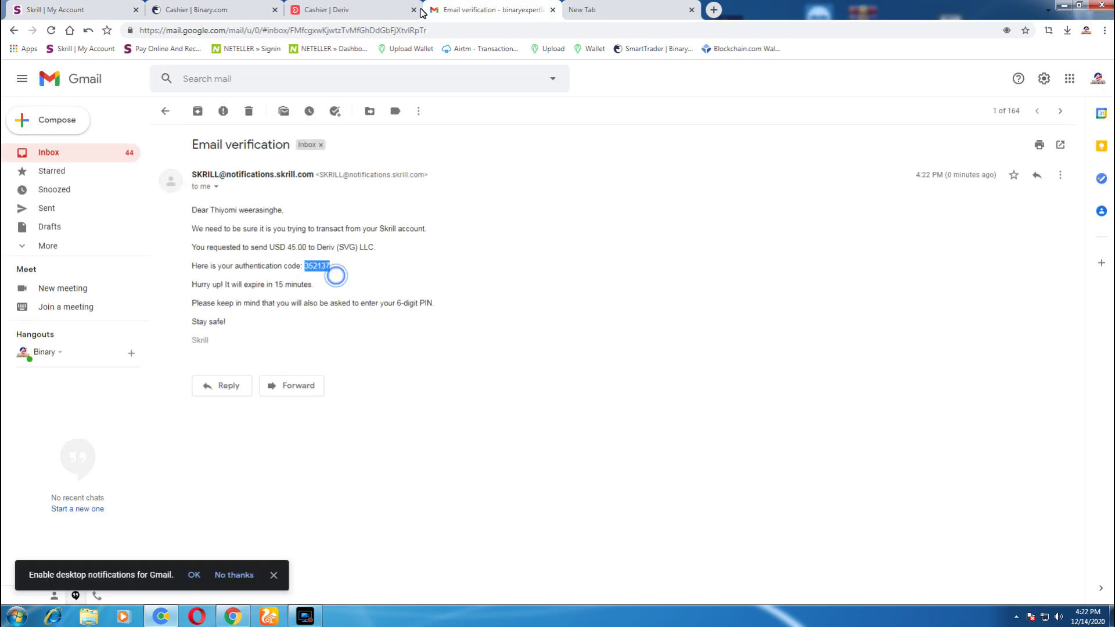
Paste the verification code into the Skrill payment form on the Deriv cashier page and submit it.
click(355, 10)
key(ctrl+v)
click(621, 396)
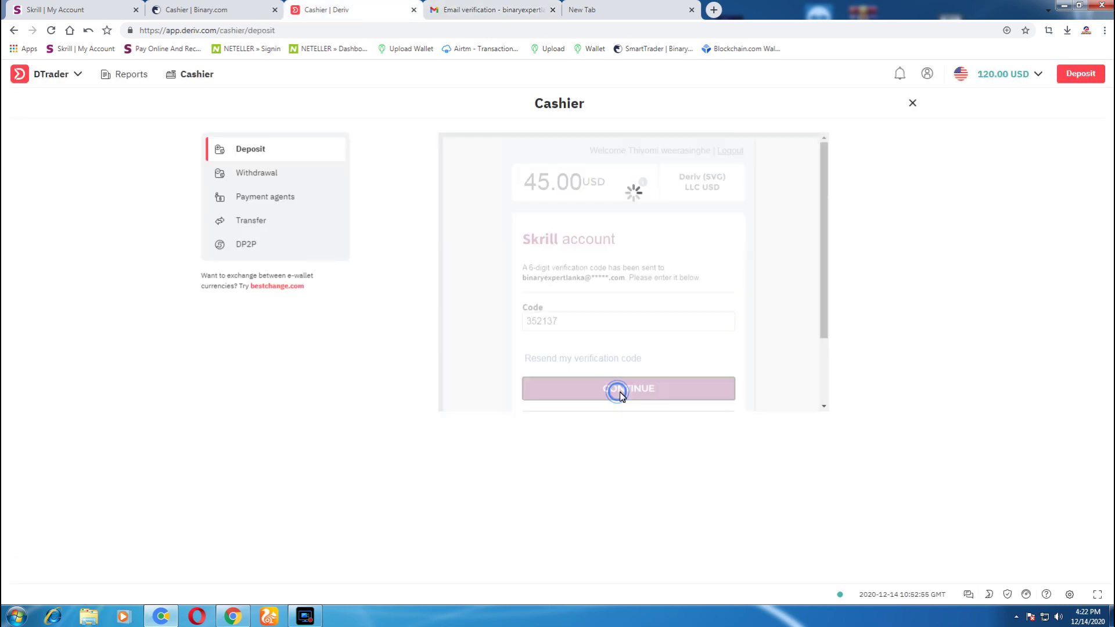
Enter the 6-digit Skrill PIN and submit it to complete the 45 USD deposit.
click(565, 308)
text(***)
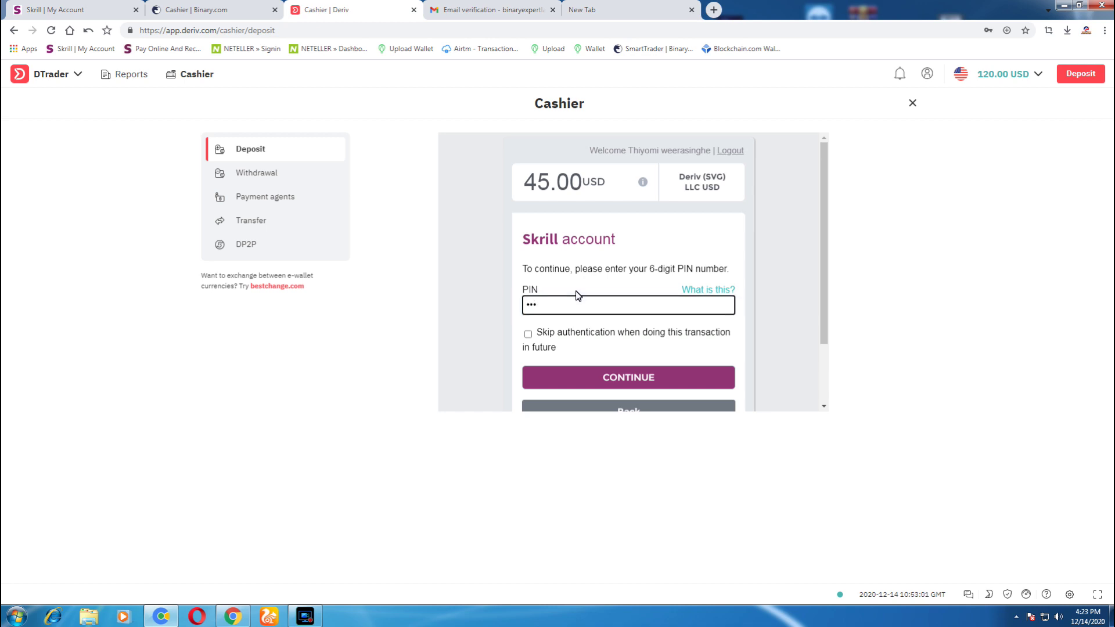
key(BackSpace)
text(******)
click(632, 377)
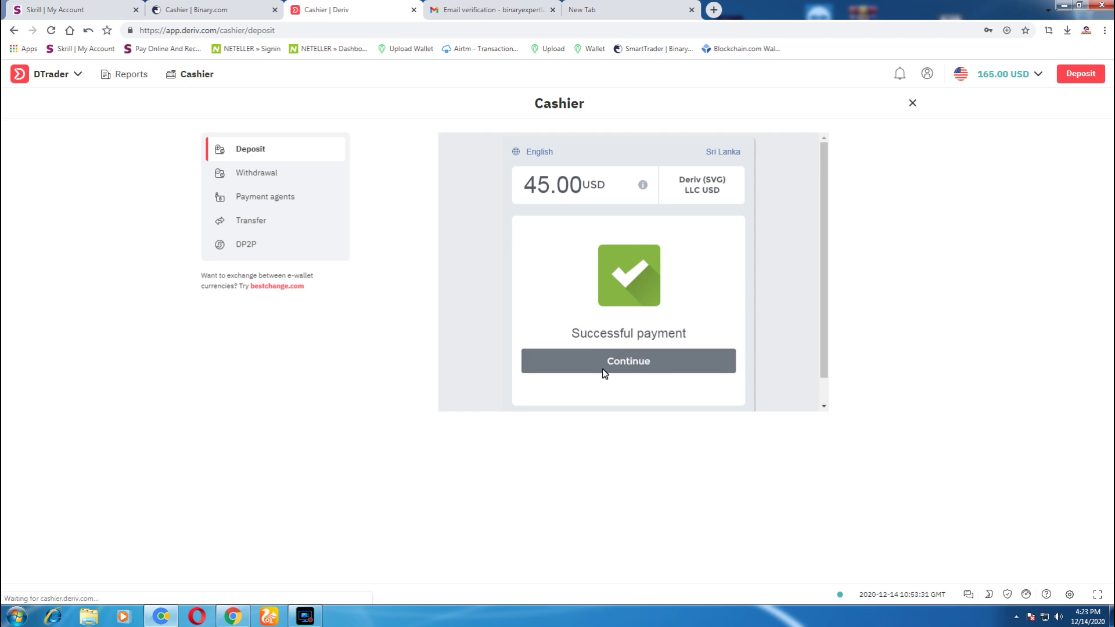
Switch to Binary.com, open the SmartTrader page and select the Volatility 100 Index with the Over/Under trade type.
click(192, 9)
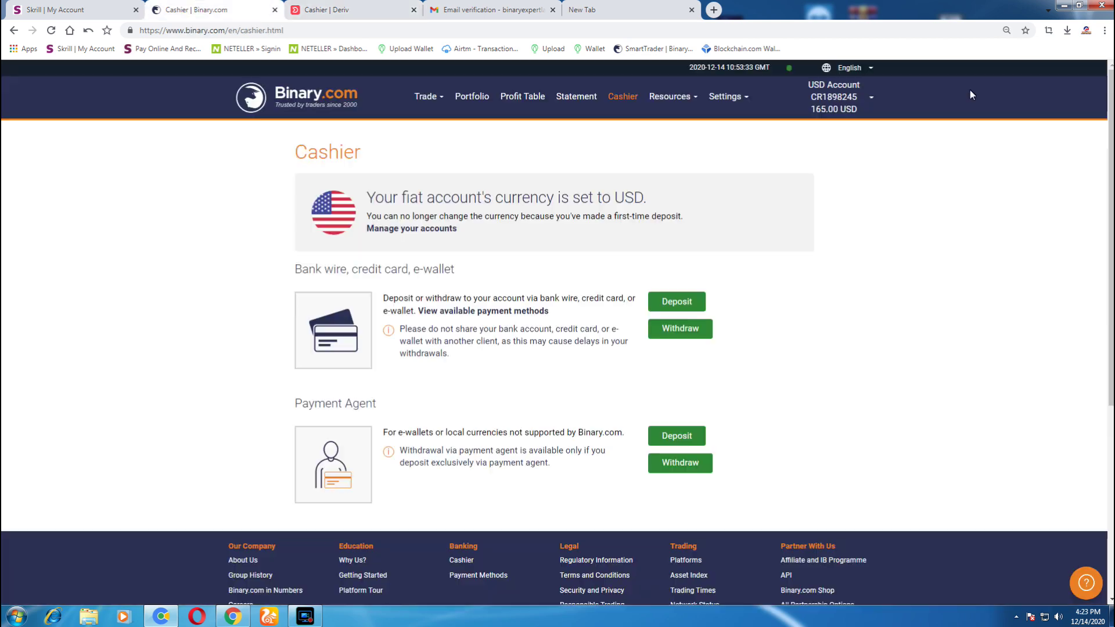
click(298, 104)
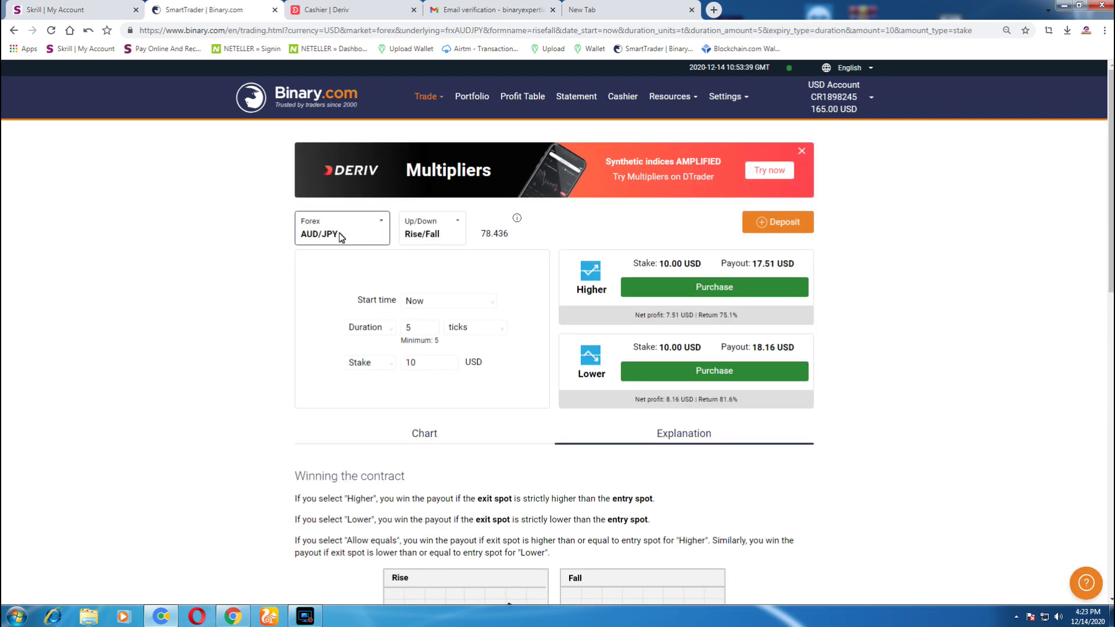
click(339, 232)
click(343, 308)
click(506, 386)
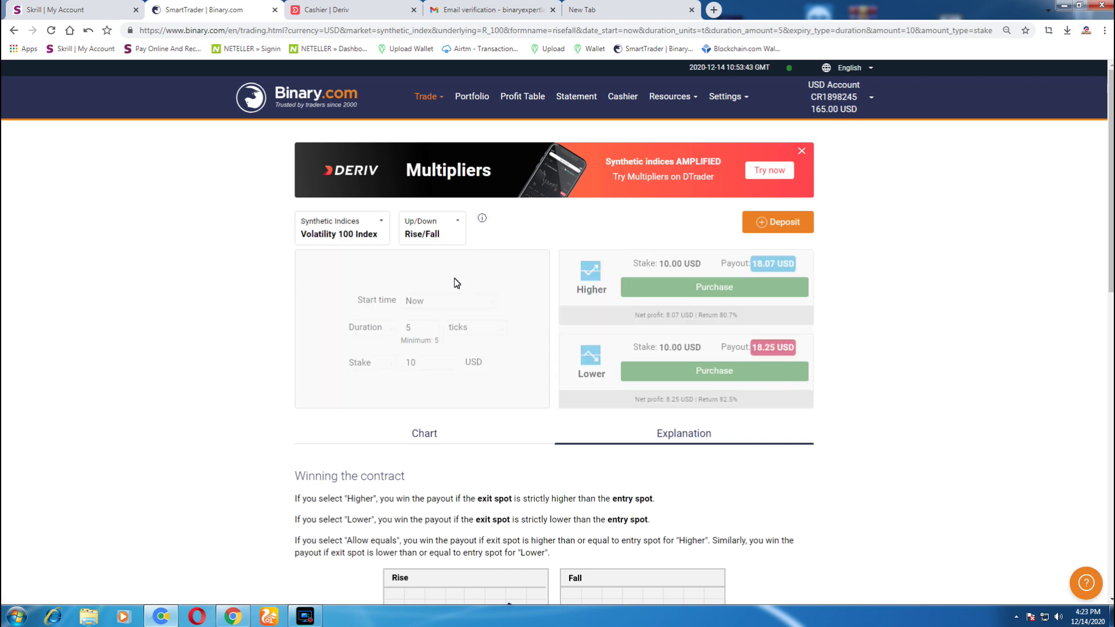
click(432, 238)
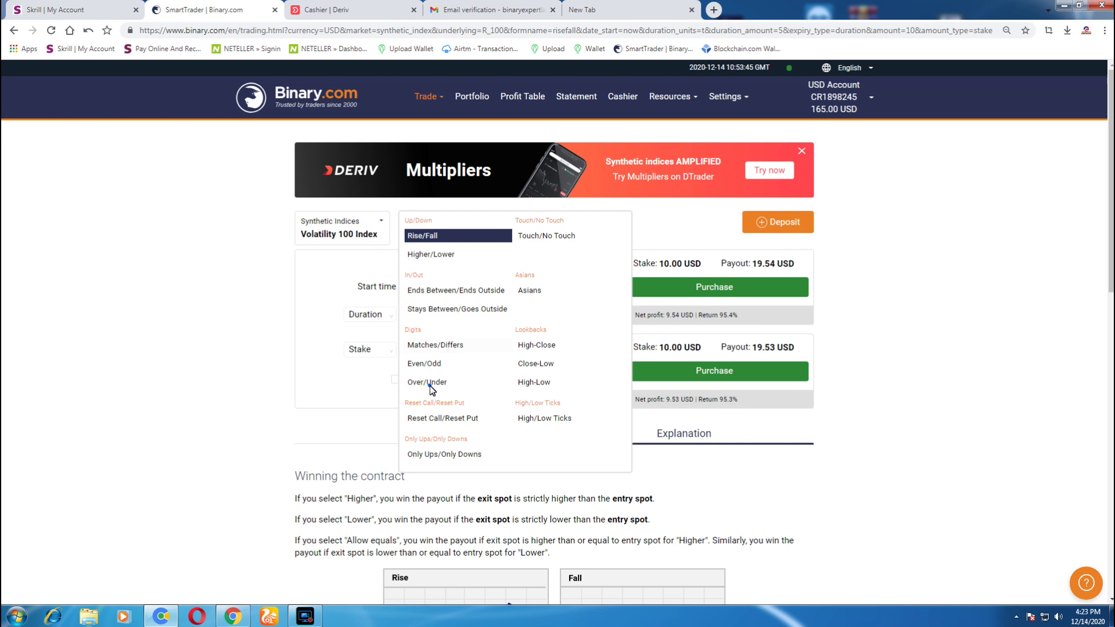
click(430, 384)
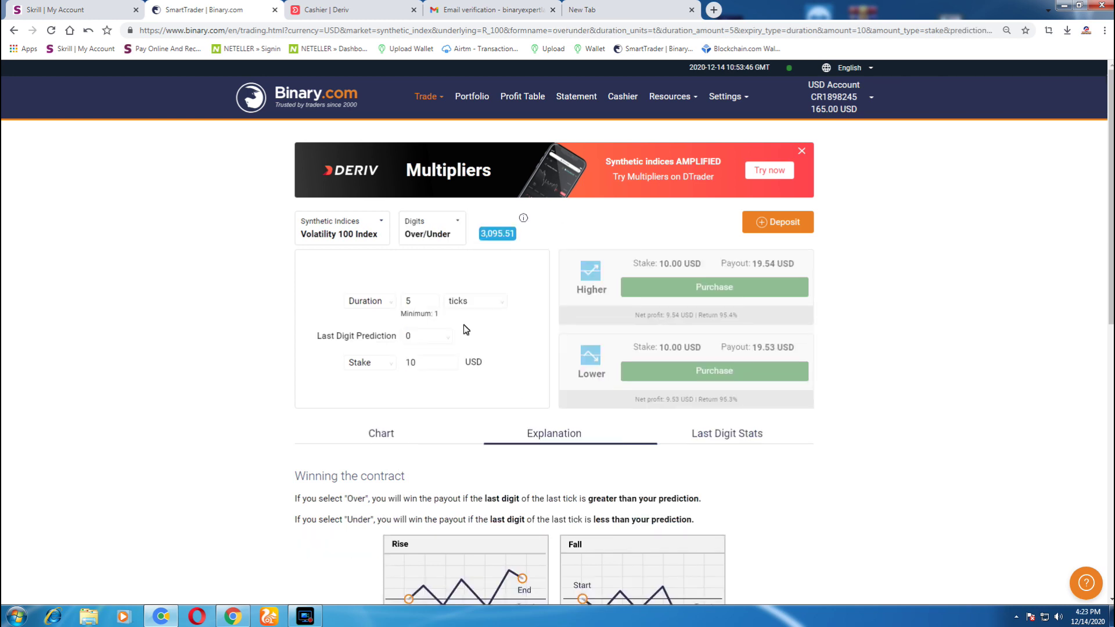
Set the contract to a 1-tick duration, last digit prediction 7 and a stake of 1 USD.
click(429, 301)
key(BackSpace)
text(1)
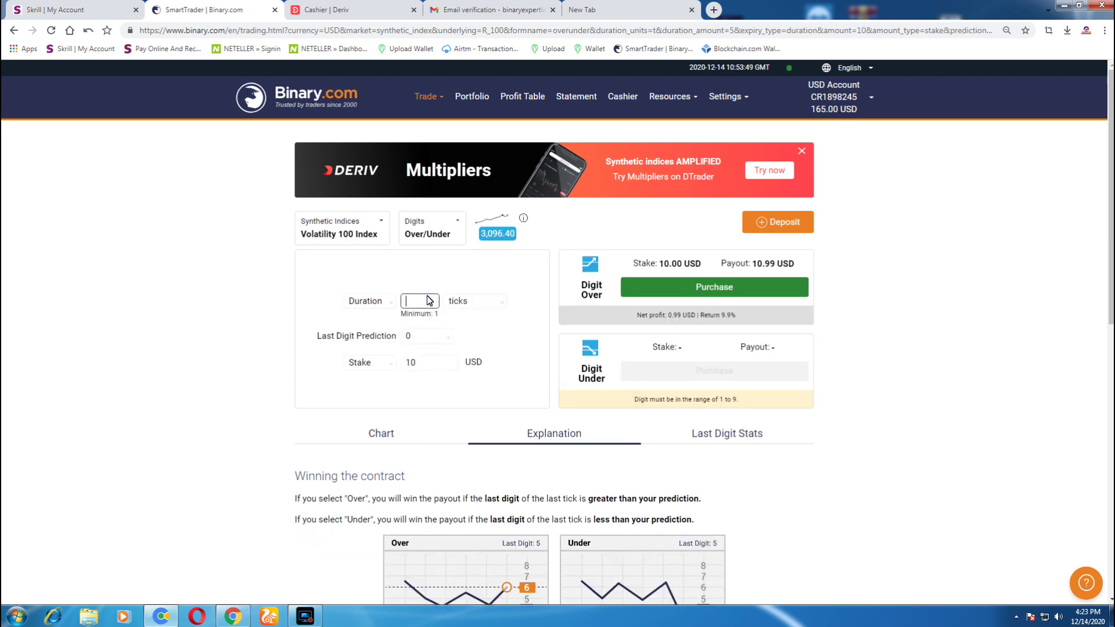
click(424, 337)
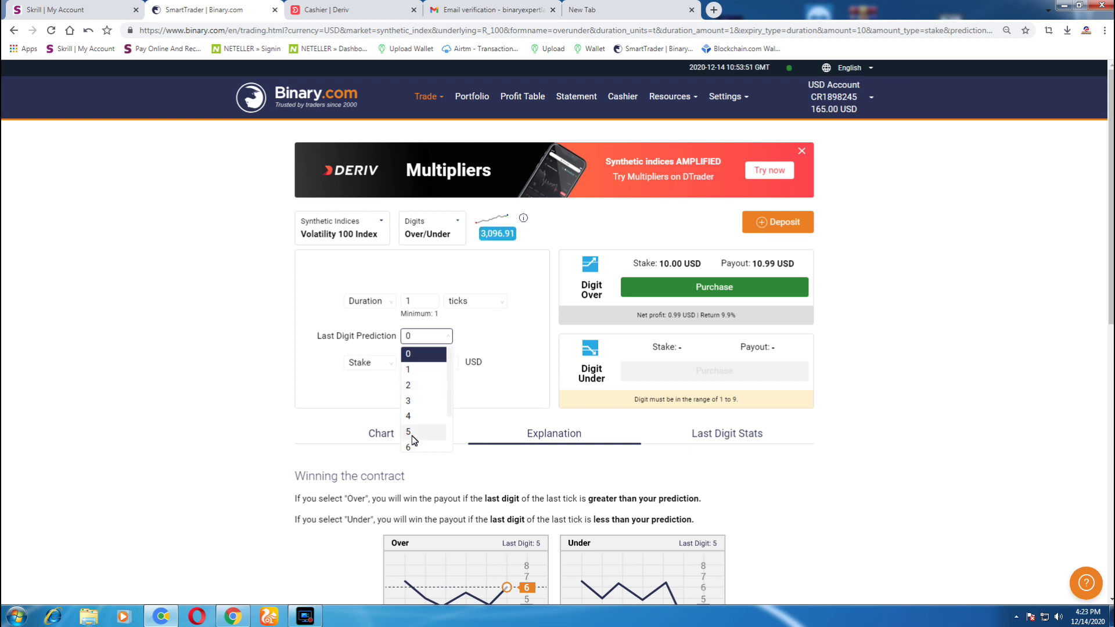
scroll(413, 430, down, 2)
click(413, 415)
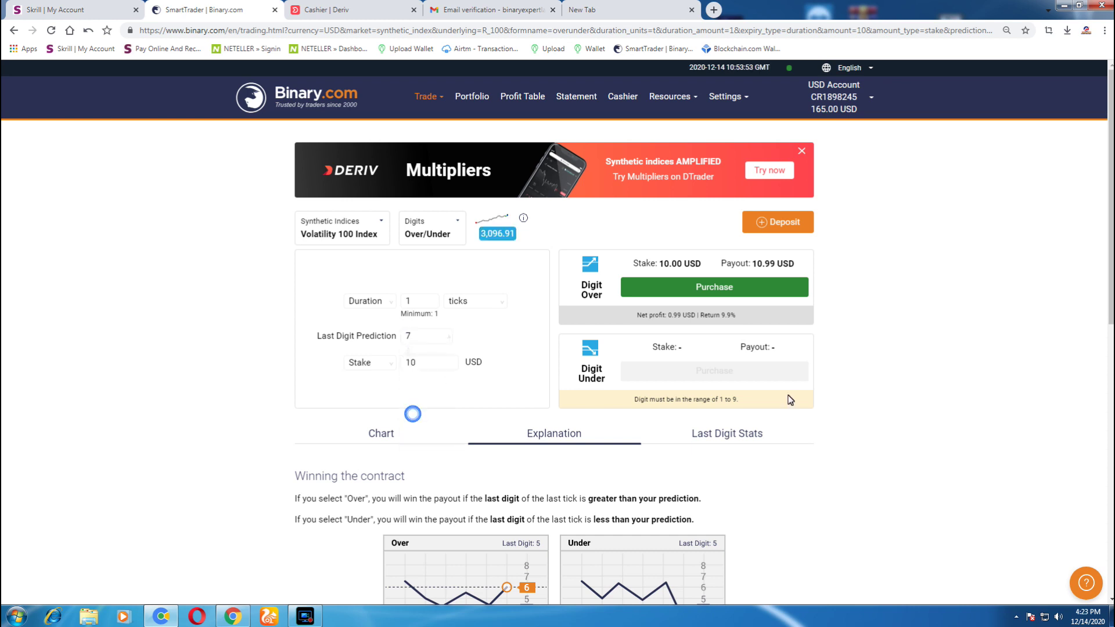
click(425, 364)
key(BackSpace)
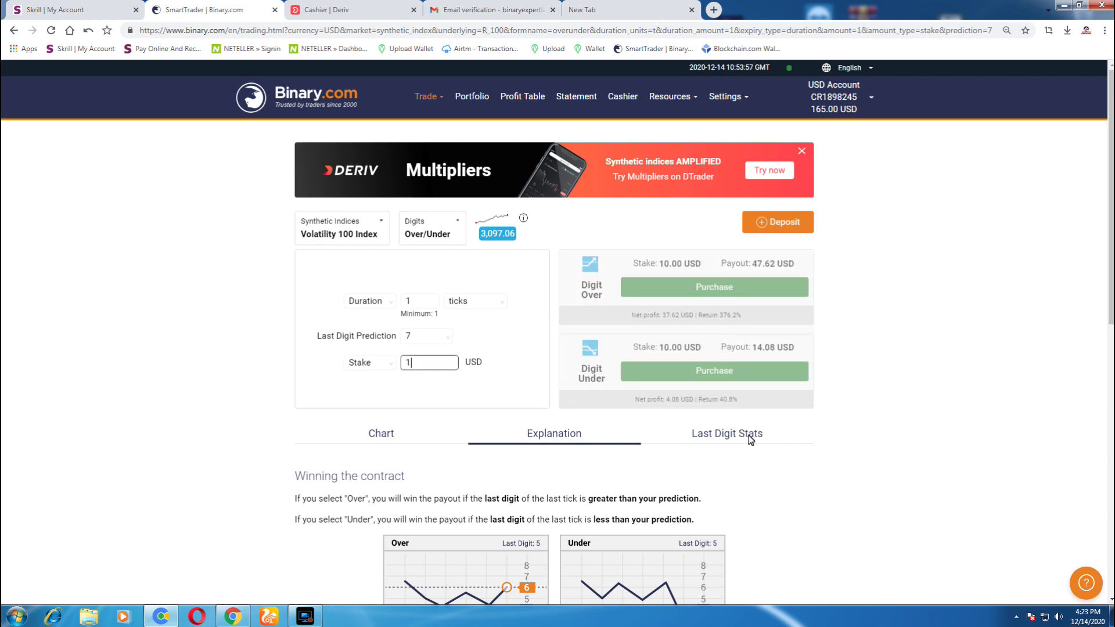
View the Last Digit Stats, purchase the 1 USD Digit Under contract and close its confirmation.
click(751, 435)
scroll(906, 308, down, 1)
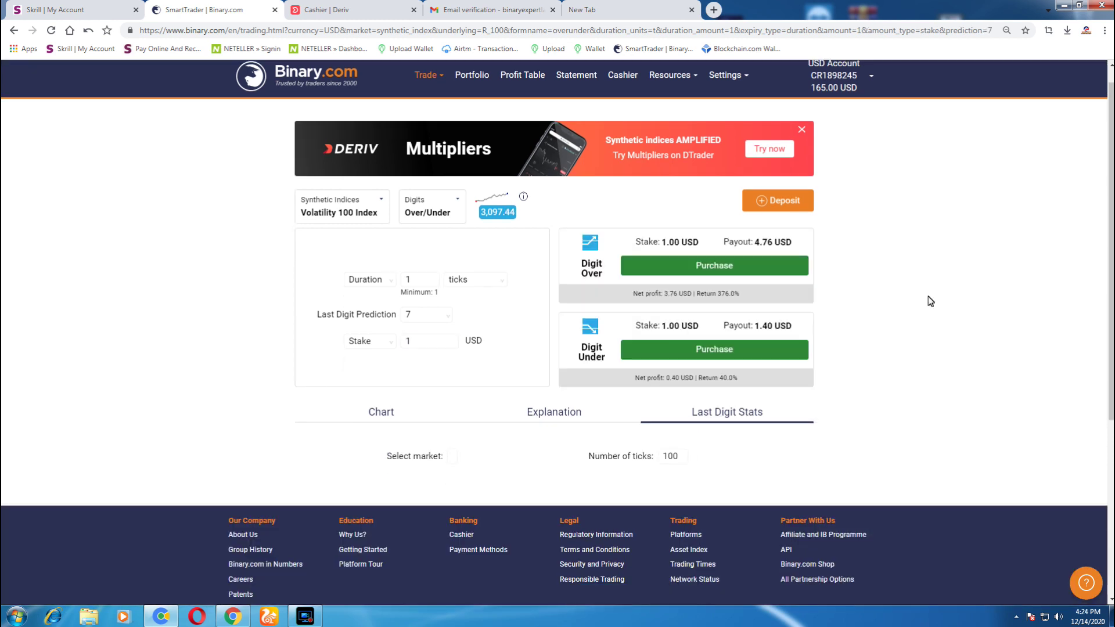
scroll(929, 296, down, 2)
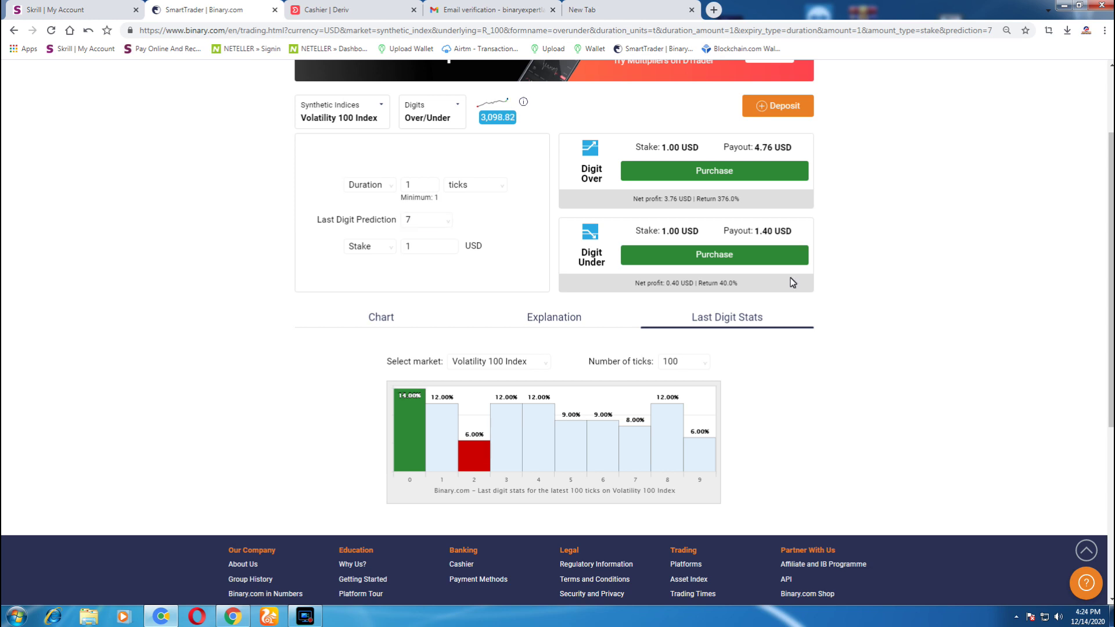
scroll(849, 288, up, 1)
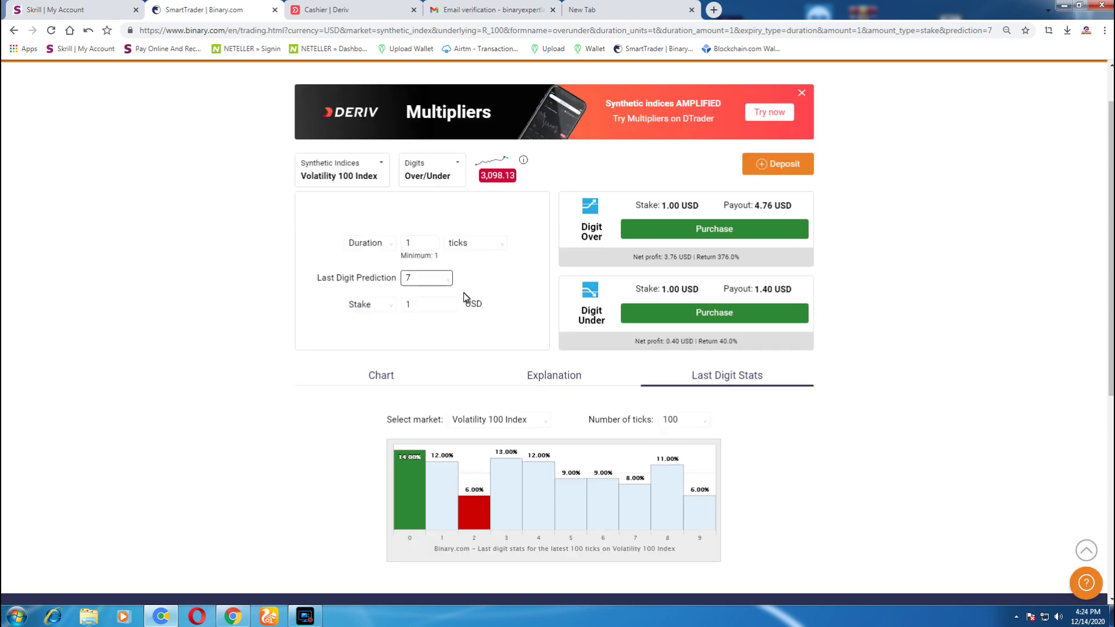
click(713, 314)
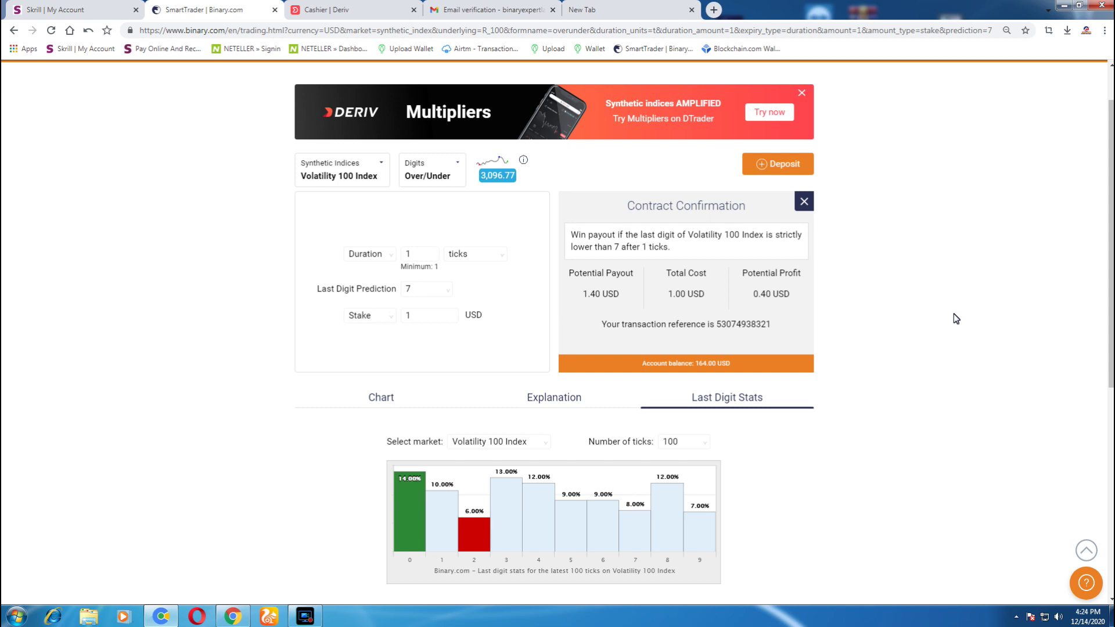
click(806, 201)
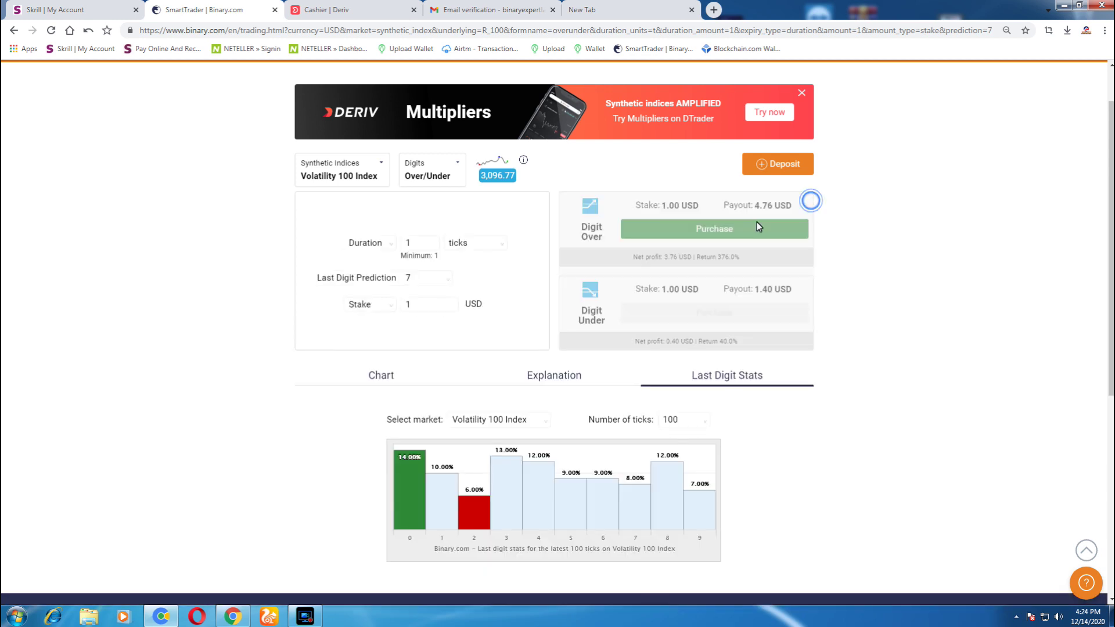
Raise the stake to 2 USD and purchase the Digit Under contract twice, closing each contract result.
click(430, 305)
key(BackSpace)
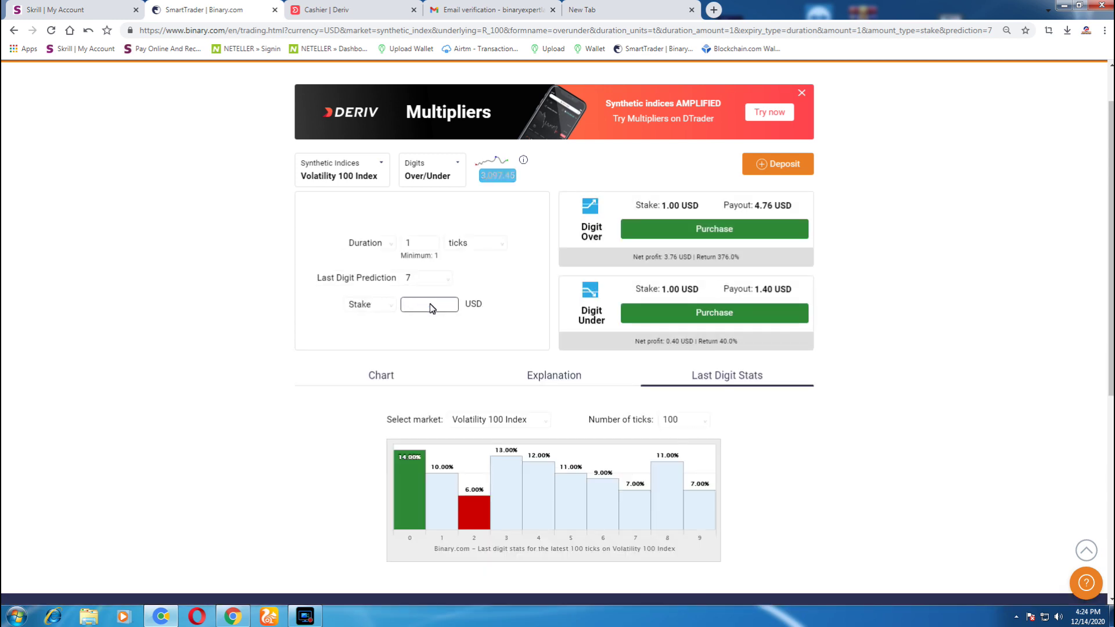
text(2)
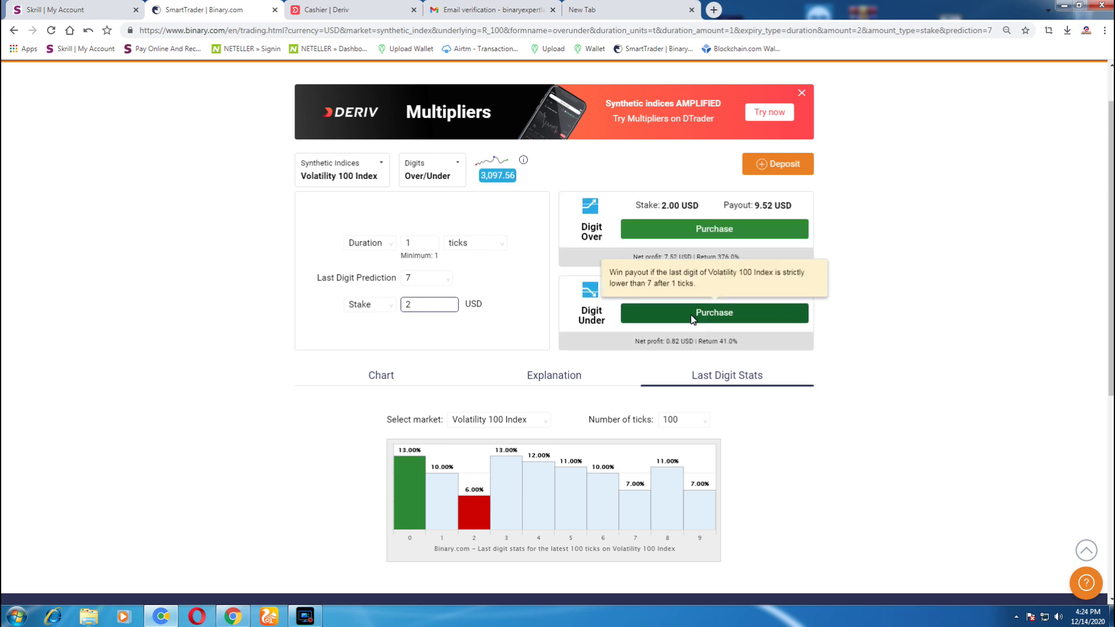
click(691, 314)
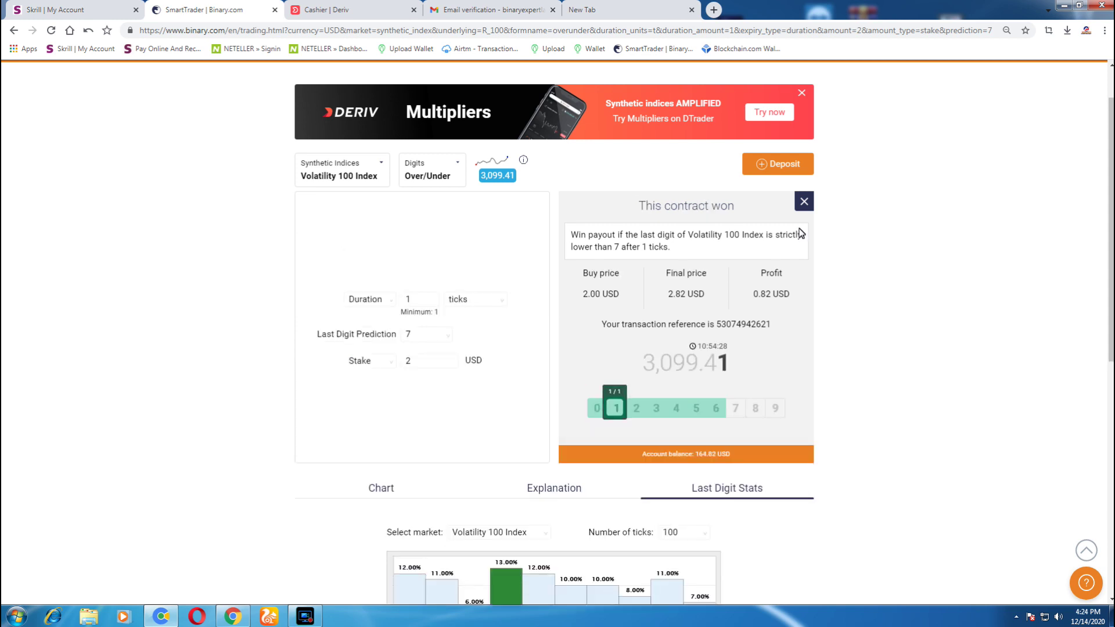
scroll(801, 235, up, 1)
click(804, 260)
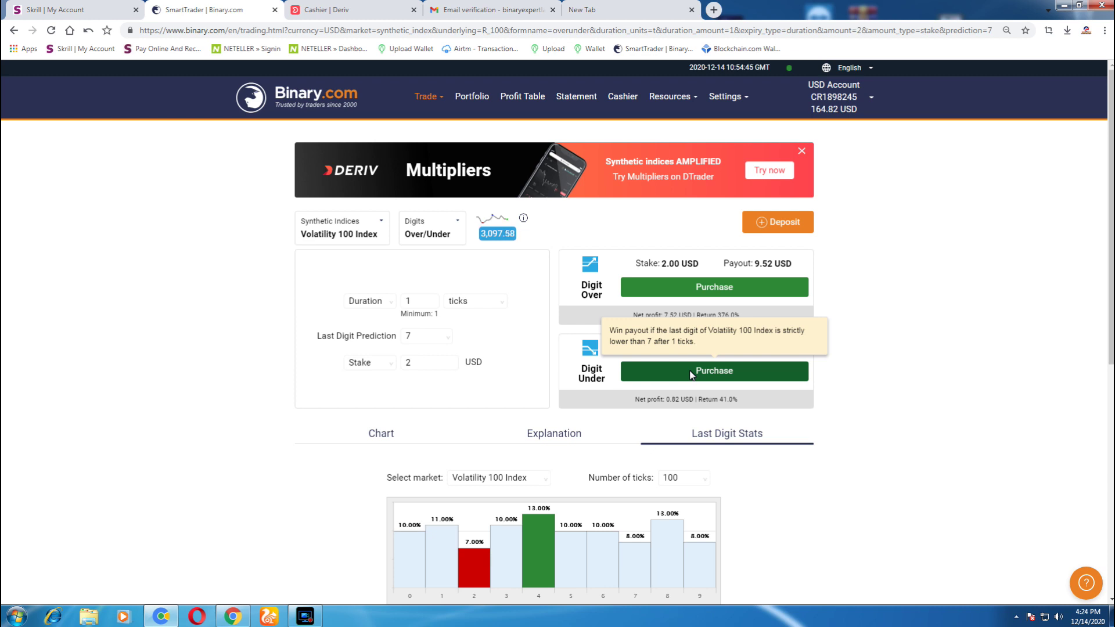
click(692, 375)
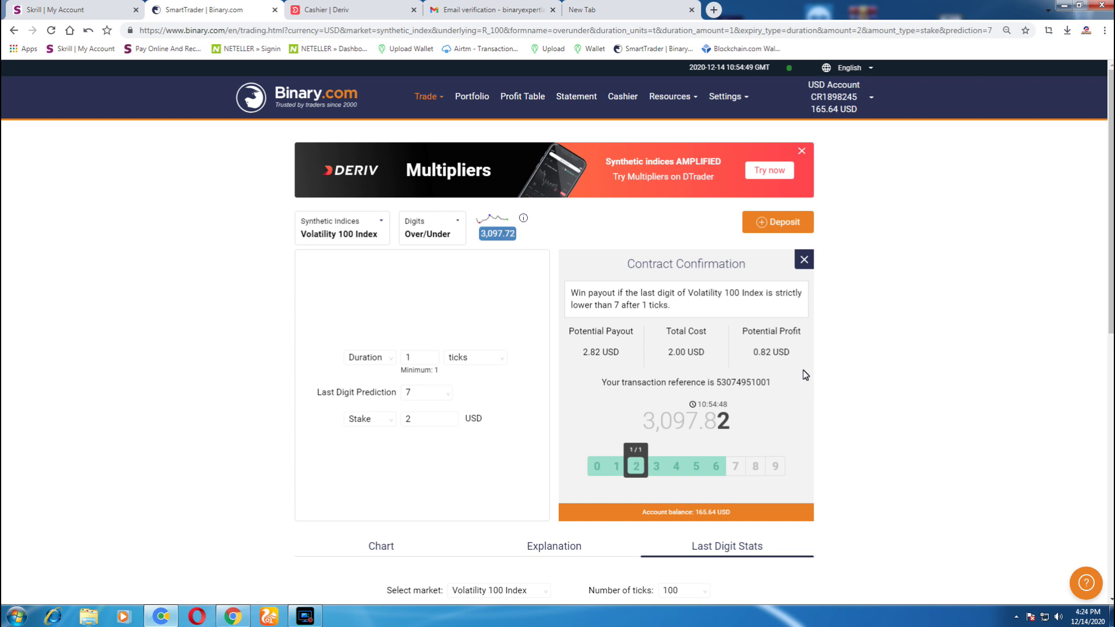
click(804, 260)
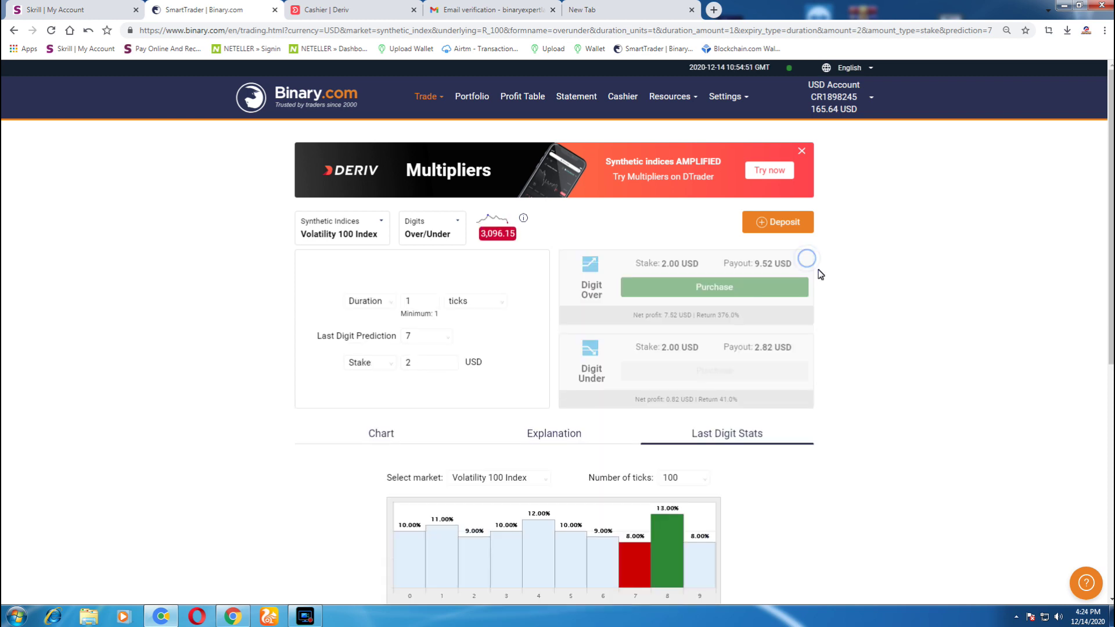
Change the market to the Volatility 75 Index and set the duration to 4 ticks and the stake to 1 USD.
click(427, 339)
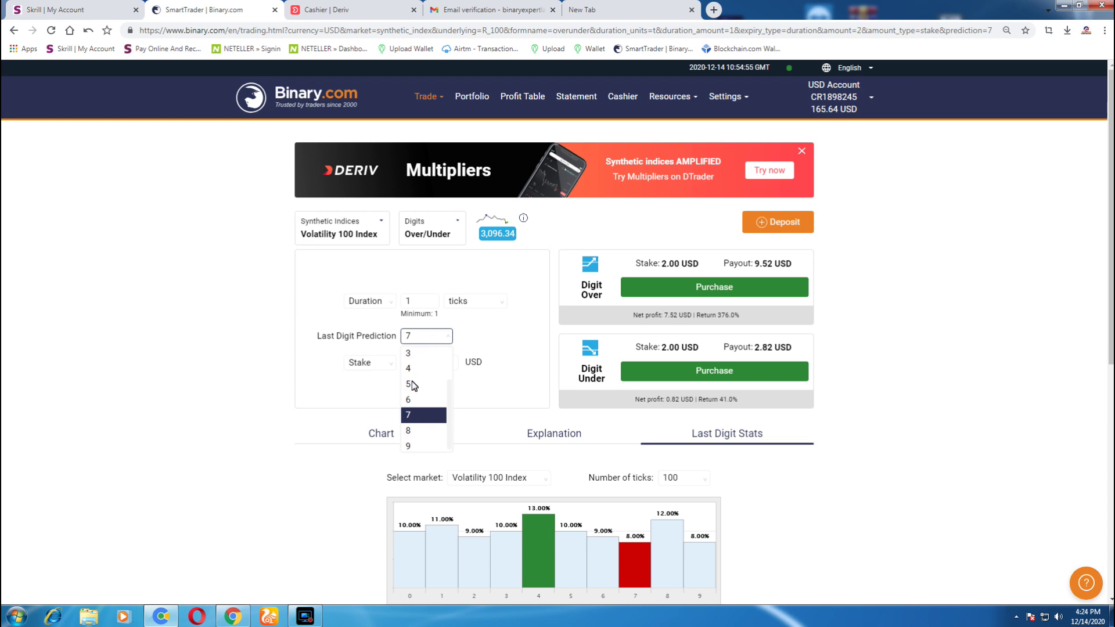
click(324, 223)
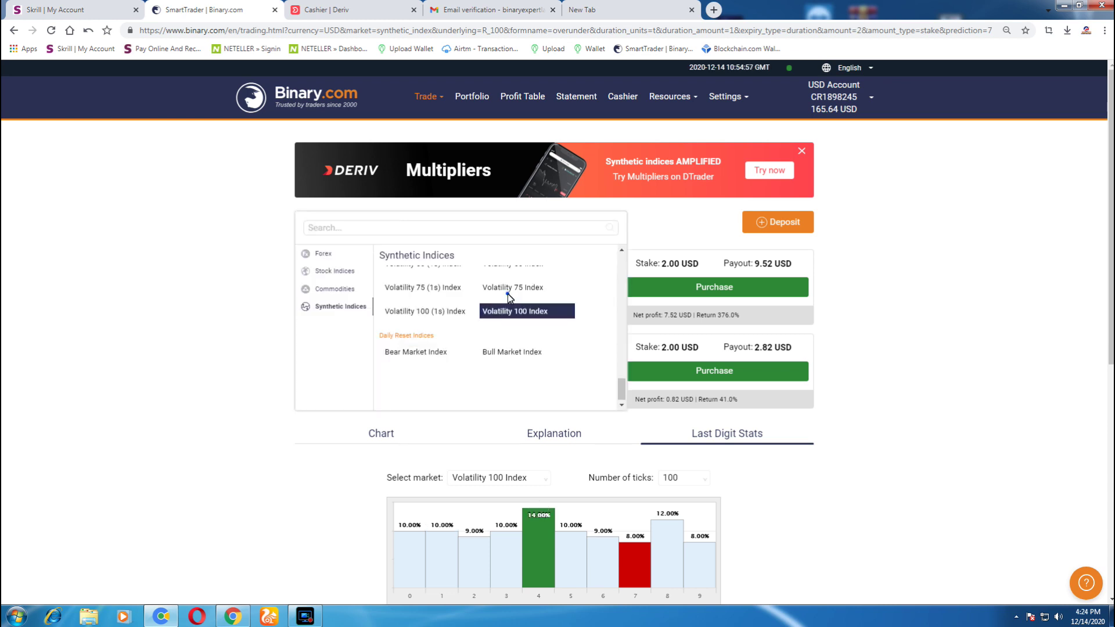
click(517, 288)
click(424, 299)
key(BackSpace)
text(4)
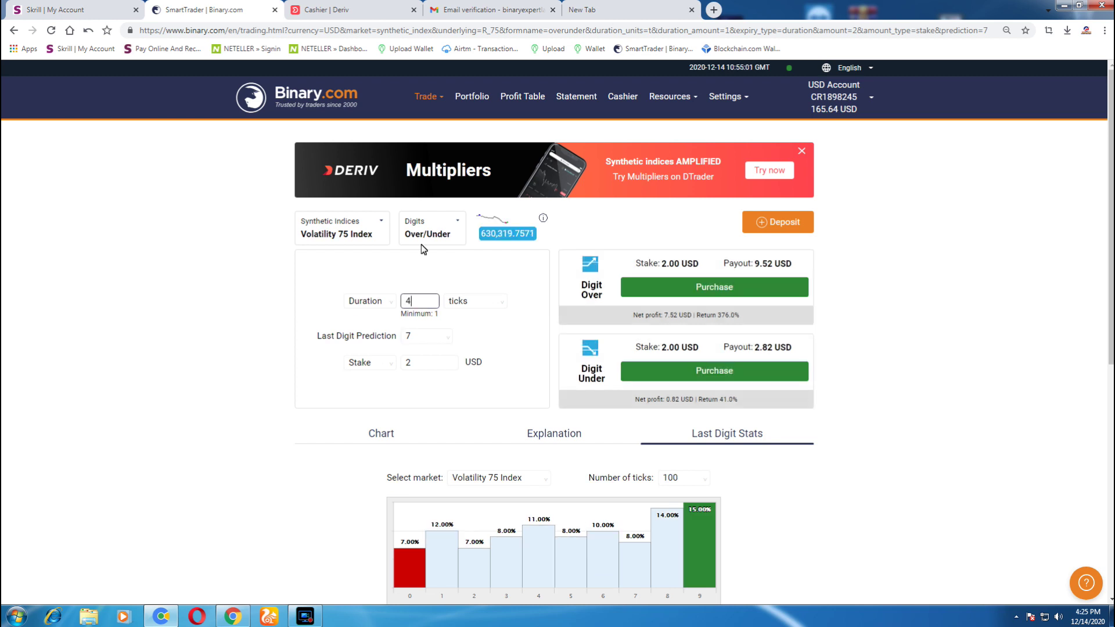
click(429, 368)
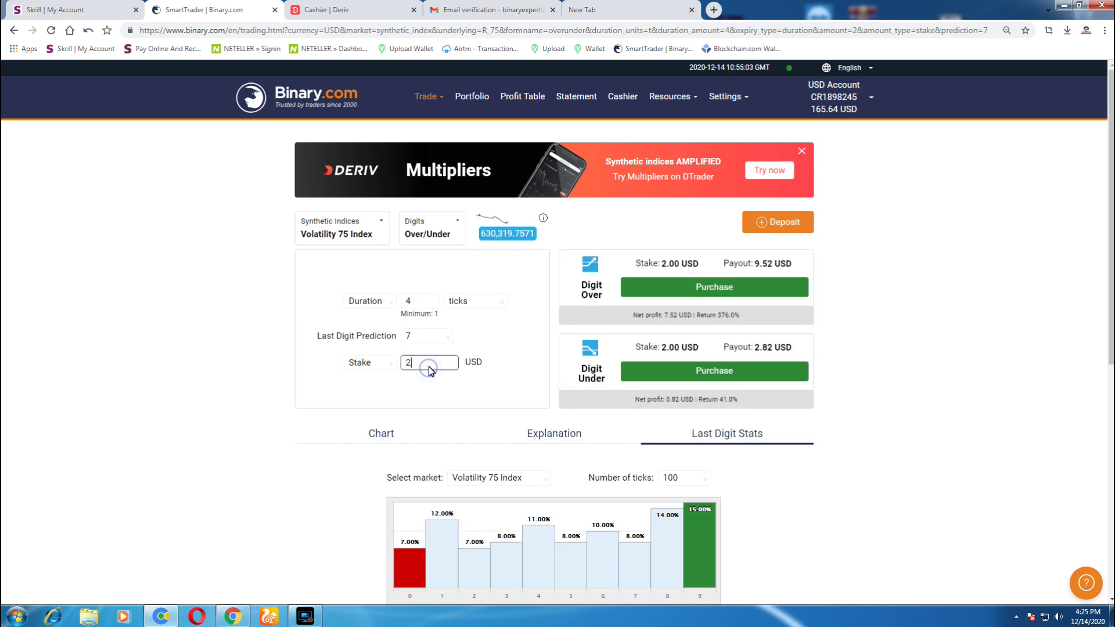
key(BackSpace)
text(1)
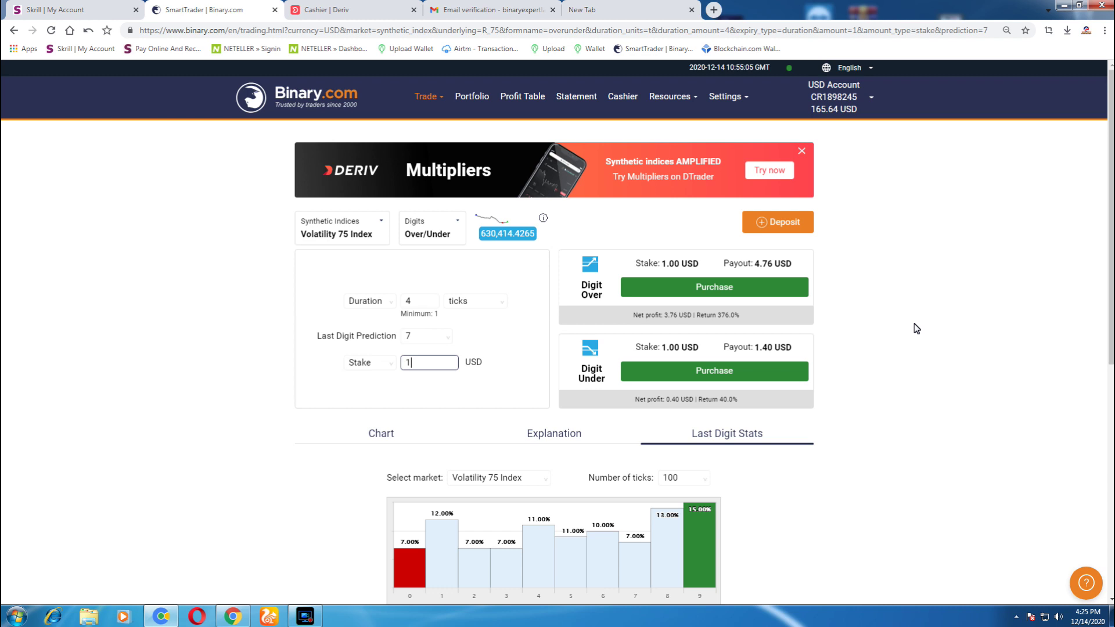